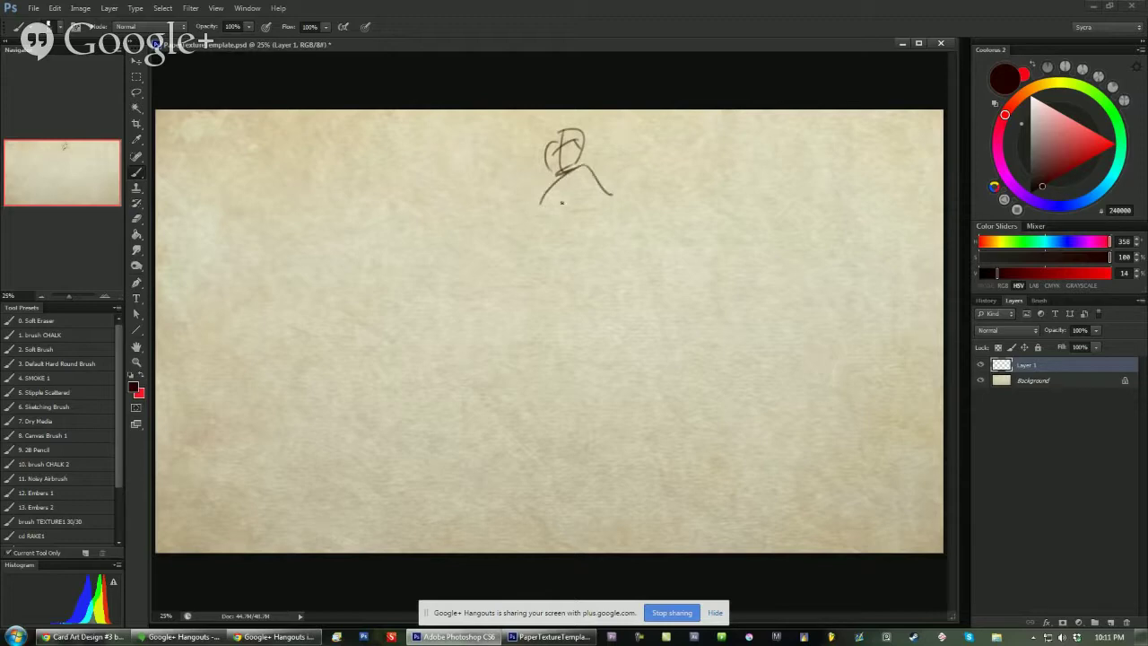
Sketch the central figure's torso beneath the head as a tilted oval ribcage with short waist marks, removing the stray hip curve.
{"action": "mouse_move", "coordinate": [574, 175]}
{"action": "left_mouse_down"}
{"action": "mouse_move", "coordinate": [527, 240]}
{"action": "mouse_move", "coordinate": [542, 273]}
{"action": "left_mouse_up"}
{"action": "mouse_move", "coordinate": [625, 214]}
{"action": "left_mouse_down"}
{"action": "mouse_move", "coordinate": [598, 204]}
{"action": "mouse_move", "coordinate": [574, 247]}
{"action": "left_mouse_up"}
{"action": "mouse_move", "coordinate": [592, 172]}
{"action": "left_mouse_down"}
{"action": "mouse_move", "coordinate": [533, 217]}
{"action": "mouse_move", "coordinate": [601, 228]}
{"action": "mouse_move", "coordinate": [593, 182]}
{"action": "mouse_move", "coordinate": [556, 252]}
{"action": "left_mouse_up"}
{"action": "left_click_drag", "start_coordinate": [563, 259], "coordinate": [564, 268]}
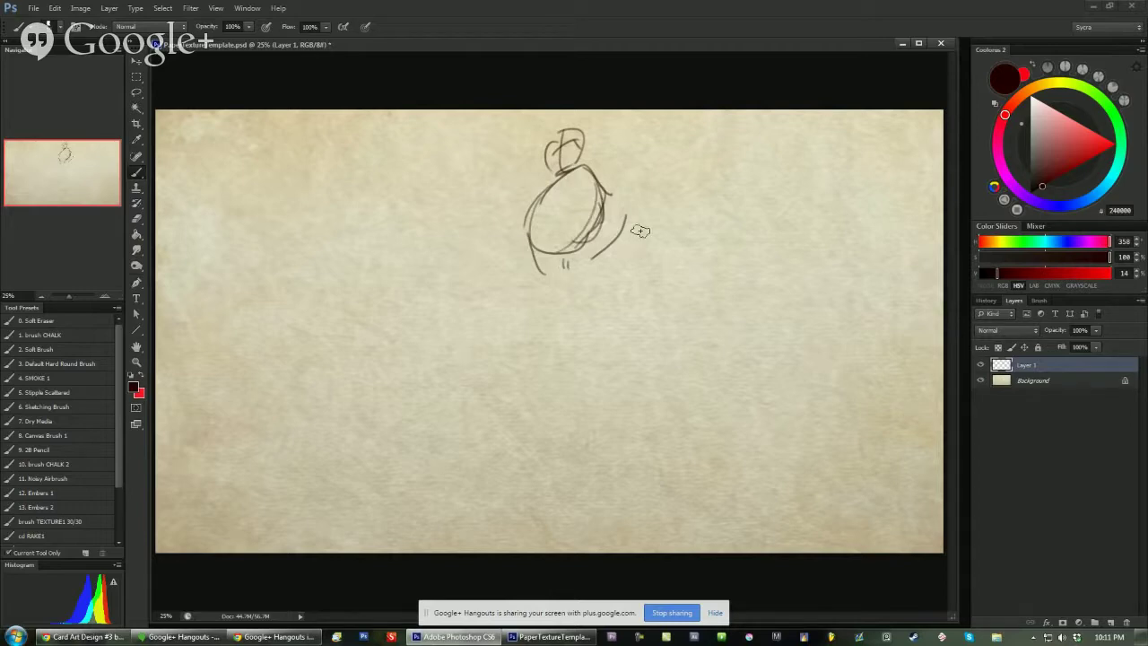
{"action": "left_click_drag", "start_coordinate": [626, 215], "coordinate": [596, 271]}
Sketch the central figure's extended arm with a raised forearm and hand, and rough in the pelvis below the ribcage.
{"action": "mouse_move", "coordinate": [554, 190]}
{"action": "left_mouse_down"}
{"action": "mouse_move", "coordinate": [581, 176]}
{"action": "mouse_move", "coordinate": [577, 165]}
{"action": "mouse_move", "coordinate": [473, 196]}
{"action": "mouse_move", "coordinate": [497, 198]}
{"action": "left_mouse_up"}
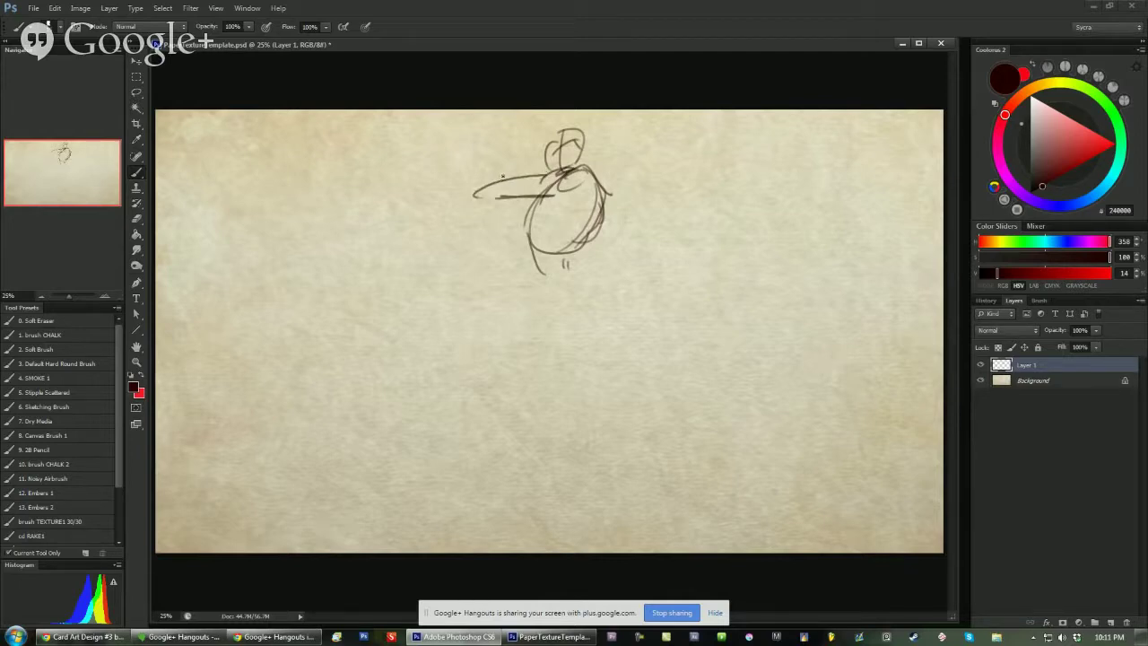
{"action": "mouse_move", "coordinate": [467, 158]}
{"action": "left_mouse_down"}
{"action": "mouse_move", "coordinate": [515, 178]}
{"action": "mouse_move", "coordinate": [478, 189]}
{"action": "left_mouse_up"}
{"action": "mouse_move", "coordinate": [454, 135]}
{"action": "left_mouse_down"}
{"action": "mouse_move", "coordinate": [457, 170]}
{"action": "mouse_move", "coordinate": [482, 147]}
{"action": "mouse_move", "coordinate": [479, 122]}
{"action": "left_mouse_up"}
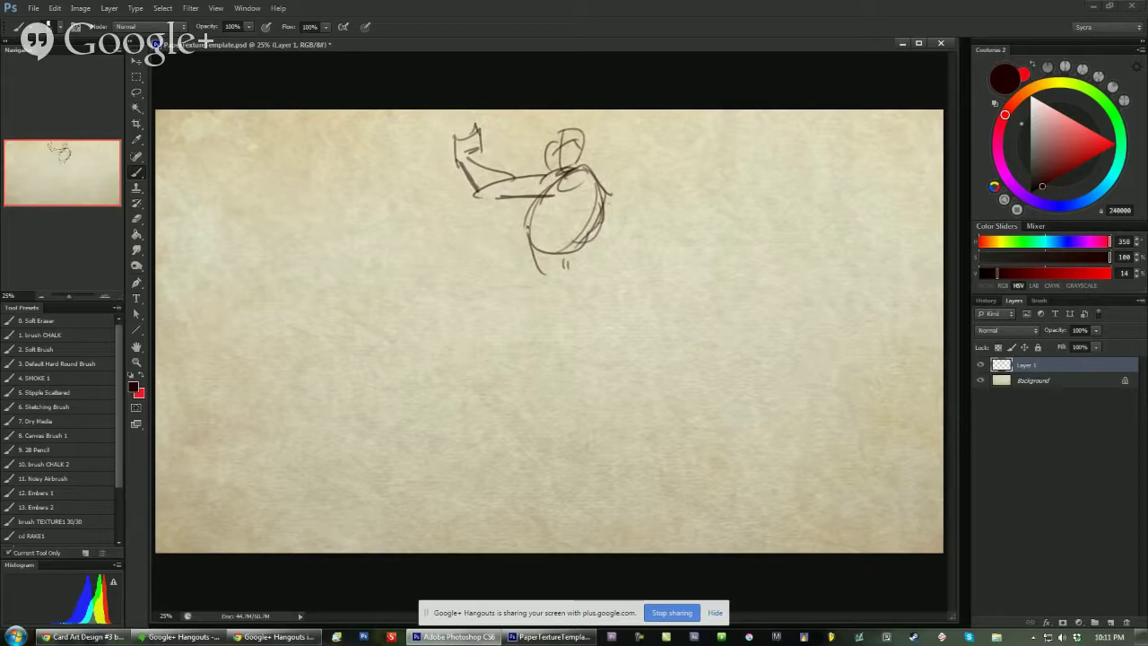
{"action": "mouse_move", "coordinate": [527, 230]}
{"action": "left_mouse_down"}
{"action": "mouse_move", "coordinate": [542, 281]}
{"action": "mouse_move", "coordinate": [601, 298]}
{"action": "mouse_move", "coordinate": [605, 310]}
{"action": "left_mouse_up"}
{"action": "left_click_drag", "start_coordinate": [597, 267], "coordinate": [615, 302]}
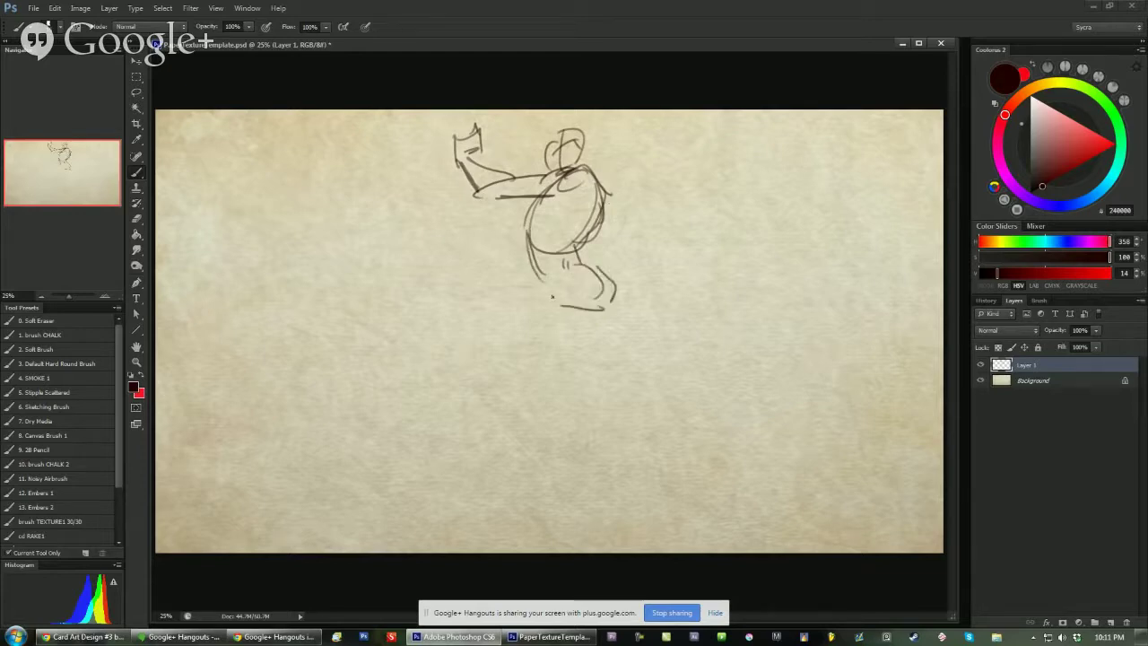
Sketch the central figure's forward leg with a bent knee, calf and pointed foot.
{"action": "mouse_move", "coordinate": [554, 278]}
{"action": "left_mouse_down"}
{"action": "mouse_move", "coordinate": [514, 308]}
{"action": "mouse_move", "coordinate": [587, 319]}
{"action": "left_mouse_up"}
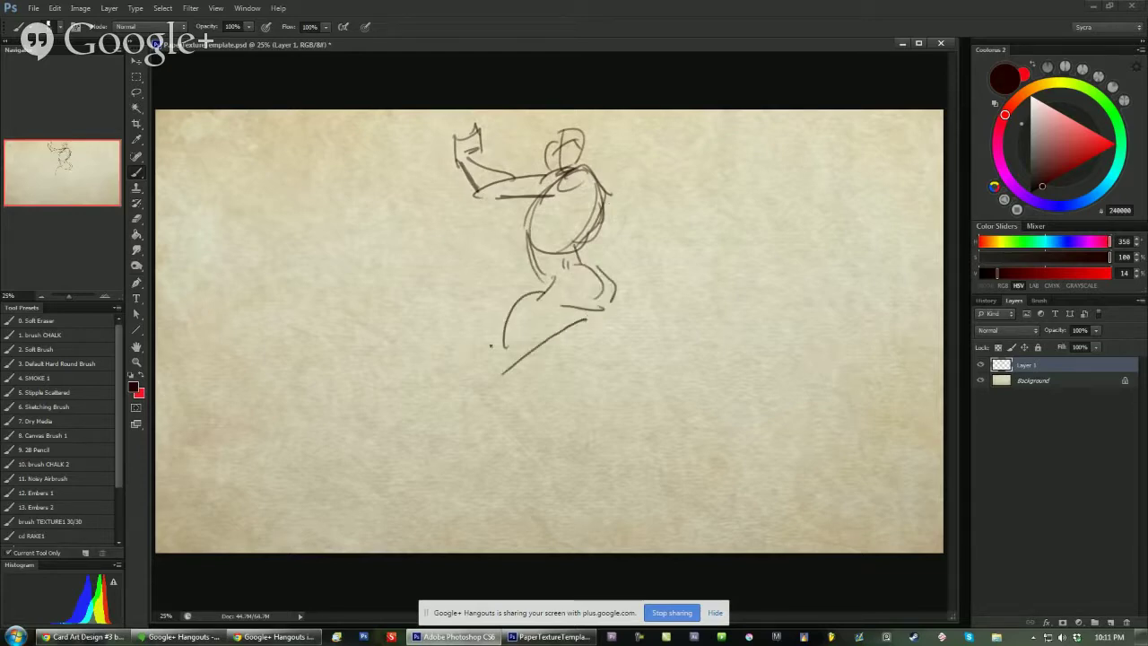
{"action": "mouse_move", "coordinate": [491, 357]}
{"action": "left_mouse_down"}
{"action": "mouse_move", "coordinate": [487, 387]}
{"action": "mouse_move", "coordinate": [538, 407]}
{"action": "mouse_move", "coordinate": [540, 443]}
{"action": "left_mouse_up"}
{"action": "mouse_move", "coordinate": [485, 393]}
{"action": "left_mouse_down"}
{"action": "mouse_move", "coordinate": [540, 468]}
{"action": "mouse_move", "coordinate": [564, 461]}
{"action": "mouse_move", "coordinate": [574, 513]}
{"action": "left_mouse_up"}
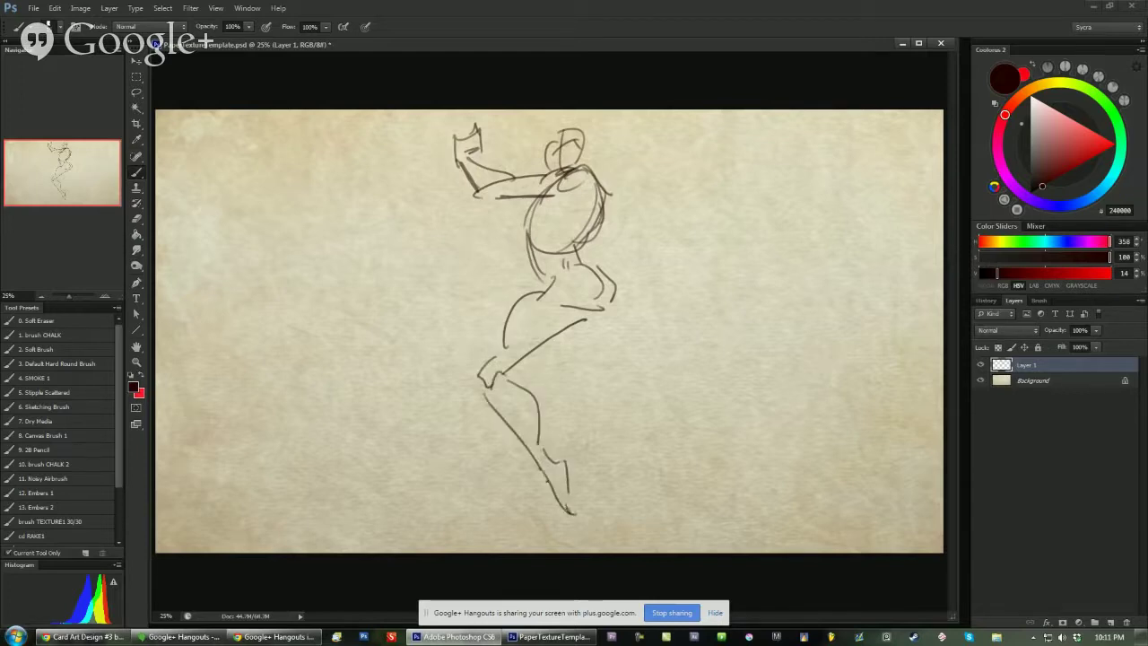
Sketch the central figure's rear leg stretched diagonally backward, with thigh, knee, calf and pointed foot.
{"action": "left_click_drag", "start_coordinate": [576, 319], "coordinate": [632, 371]}
{"action": "left_click_drag", "start_coordinate": [614, 311], "coordinate": [639, 373]}
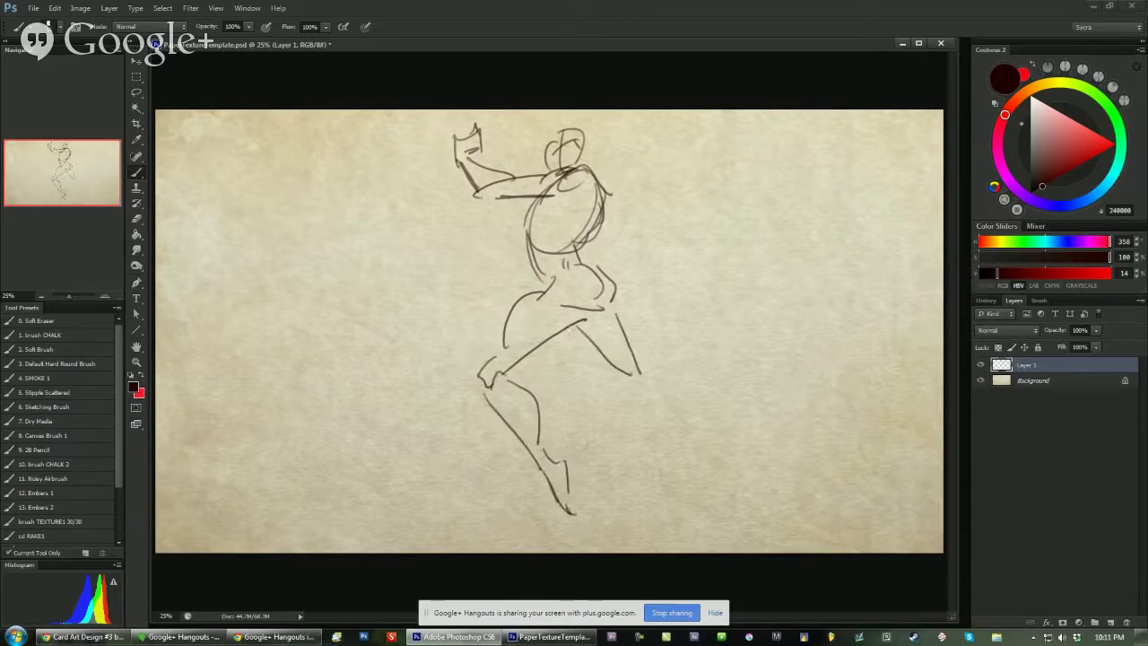
{"action": "mouse_move", "coordinate": [570, 329]}
{"action": "left_mouse_down"}
{"action": "mouse_move", "coordinate": [642, 400]}
{"action": "mouse_move", "coordinate": [680, 461]}
{"action": "left_mouse_up"}
{"action": "left_click_drag", "start_coordinate": [635, 402], "coordinate": [711, 515]}
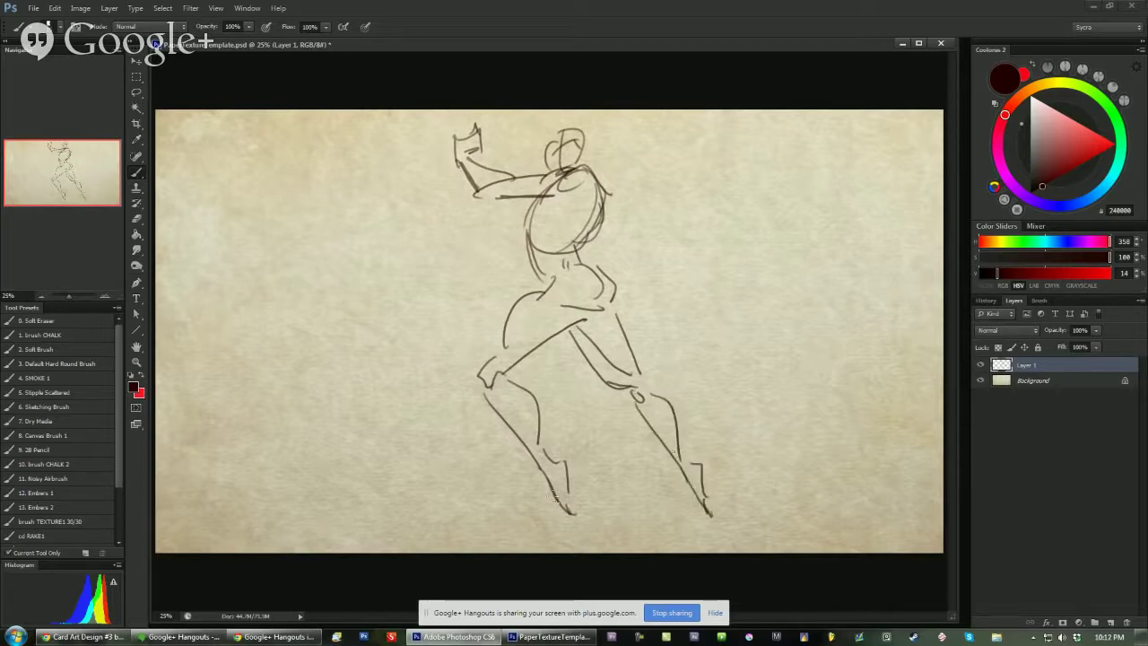
Erase the central figure's forward leg from the foot up to the hip.
{"action": "mouse_move", "coordinate": [556, 496]}
{"action": "left_mouse_down"}
{"action": "mouse_move", "coordinate": [536, 461]}
{"action": "mouse_move", "coordinate": [558, 451]}
{"action": "mouse_move", "coordinate": [565, 465]}
{"action": "left_mouse_up"}
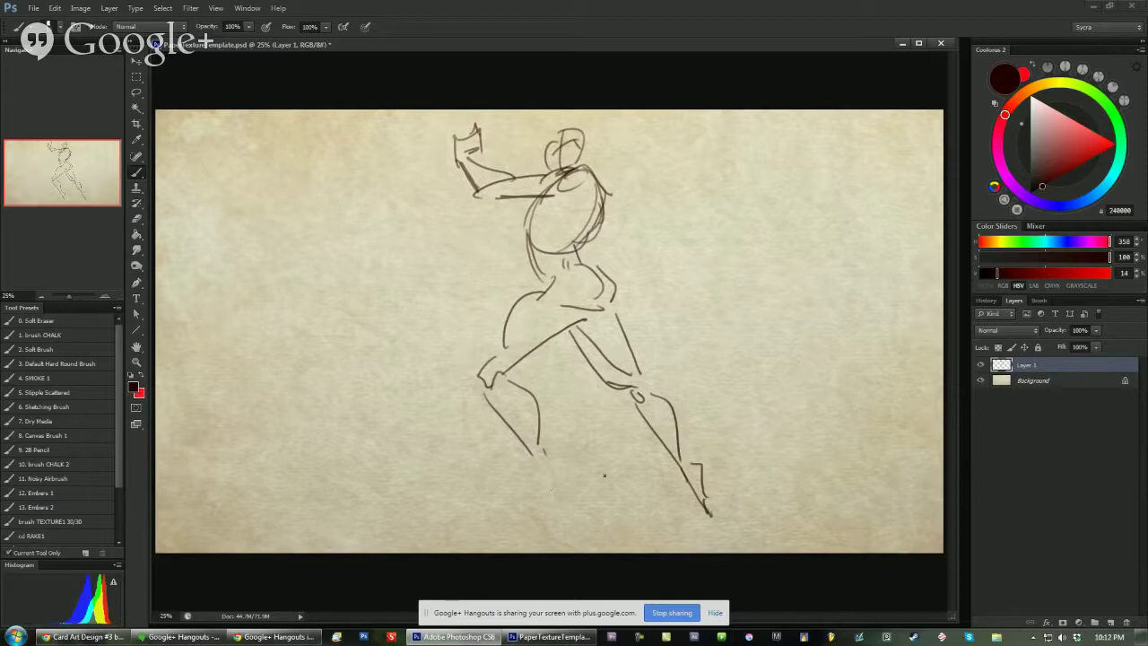
{"action": "left_click_drag", "start_coordinate": [507, 351], "coordinate": [549, 458]}
{"action": "mouse_move", "coordinate": [489, 381]}
{"action": "left_mouse_down"}
{"action": "mouse_move", "coordinate": [533, 458]}
{"action": "mouse_move", "coordinate": [489, 388]}
{"action": "left_mouse_up"}
{"action": "mouse_move", "coordinate": [509, 309]}
{"action": "left_mouse_down"}
{"action": "mouse_move", "coordinate": [531, 357]}
{"action": "mouse_move", "coordinate": [581, 319]}
{"action": "left_mouse_up"}
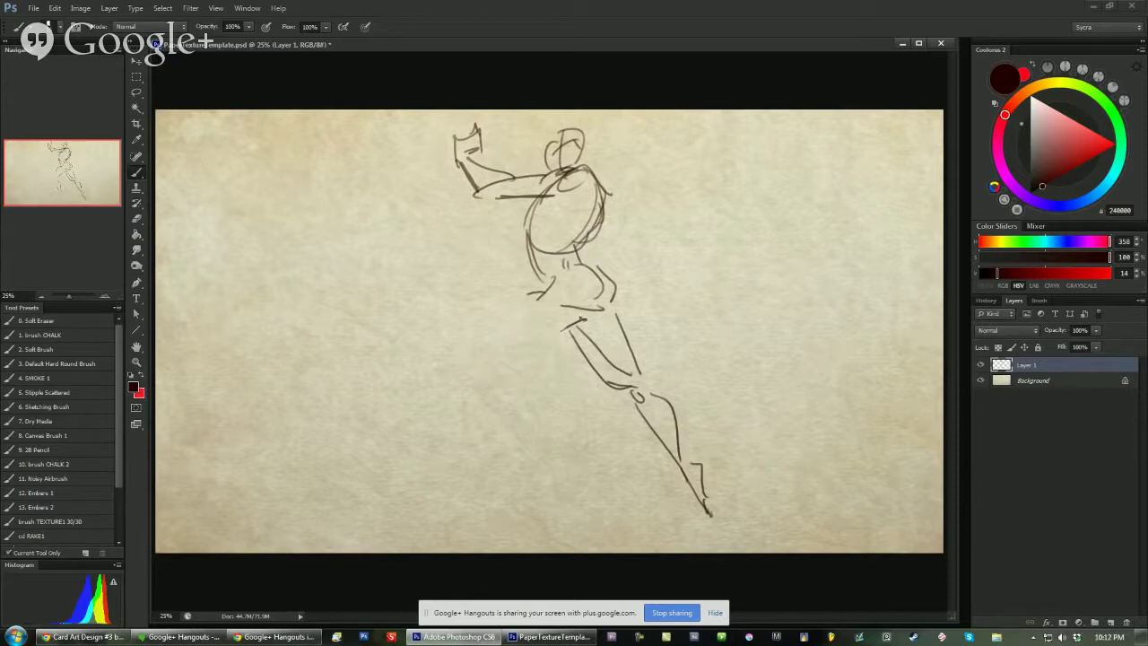
Redraw the forward leg with a higher raised knee and pointed foot, and add the trailing arm behind the torso.
{"action": "mouse_move", "coordinate": [544, 283]}
{"action": "left_mouse_down"}
{"action": "mouse_move", "coordinate": [484, 308]}
{"action": "mouse_move", "coordinate": [468, 332]}
{"action": "mouse_move", "coordinate": [587, 317]}
{"action": "left_mouse_up"}
{"action": "mouse_move", "coordinate": [461, 345]}
{"action": "left_mouse_down"}
{"action": "mouse_move", "coordinate": [494, 371]}
{"action": "mouse_move", "coordinate": [527, 359]}
{"action": "mouse_move", "coordinate": [524, 397]}
{"action": "left_mouse_up"}
{"action": "mouse_move", "coordinate": [470, 357]}
{"action": "left_mouse_down"}
{"action": "mouse_move", "coordinate": [541, 431]}
{"action": "mouse_move", "coordinate": [528, 441]}
{"action": "mouse_move", "coordinate": [540, 467]}
{"action": "left_mouse_up"}
{"action": "mouse_move", "coordinate": [544, 409]}
{"action": "left_mouse_down"}
{"action": "mouse_move", "coordinate": [545, 451]}
{"action": "mouse_move", "coordinate": [533, 444]}
{"action": "mouse_move", "coordinate": [549, 418]}
{"action": "left_mouse_up"}
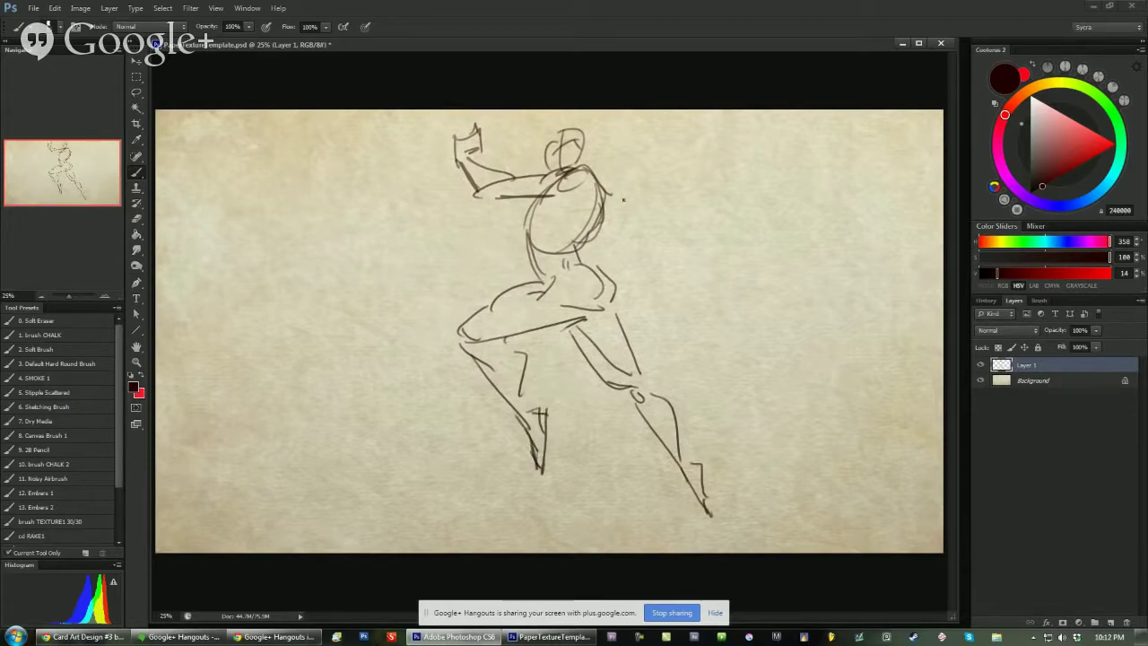
{"action": "left_click_drag", "start_coordinate": [607, 190], "coordinate": [655, 263]}
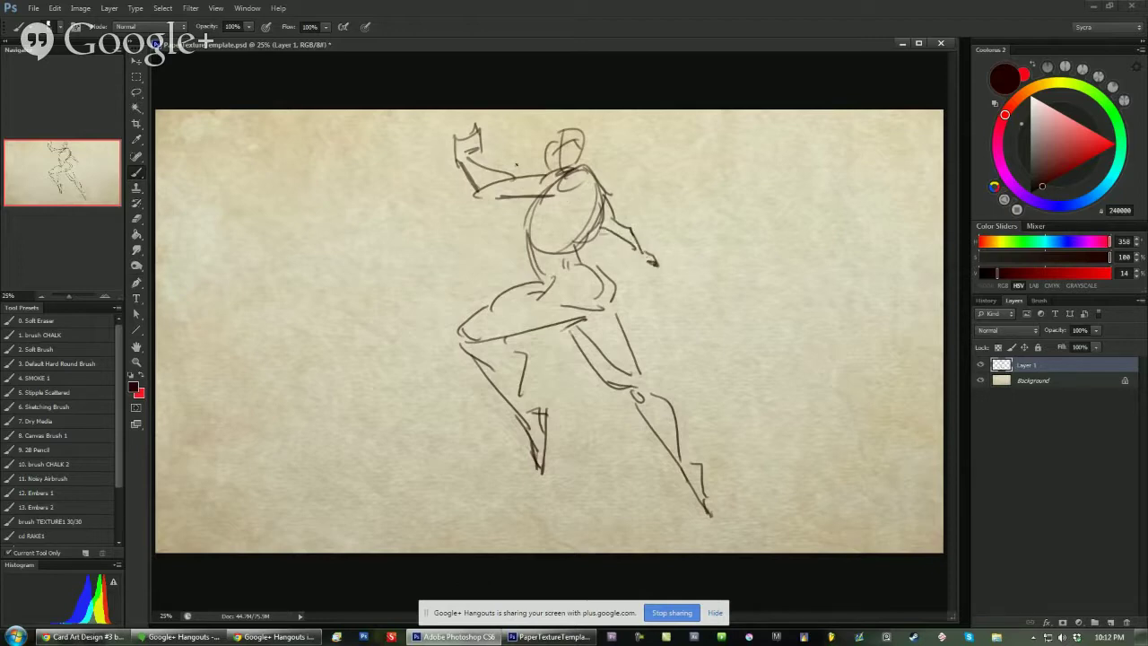
Redraw the central figure's raised hand with fingers and a thumb.
{"action": "key", "text": "ctrl+alt+z"}
{"action": "key", "text": "ctrl+alt+z"}
{"action": "key", "text": "ctrl+alt+z"}
{"action": "key", "text": "ctrl+alt+z"}
{"action": "mouse_move", "coordinate": [454, 156]}
{"action": "left_mouse_down"}
{"action": "mouse_move", "coordinate": [471, 178]}
{"action": "mouse_move", "coordinate": [482, 156]}
{"action": "mouse_move", "coordinate": [466, 124]}
{"action": "mouse_move", "coordinate": [455, 149]}
{"action": "mouse_move", "coordinate": [491, 155]}
{"action": "left_mouse_up"}
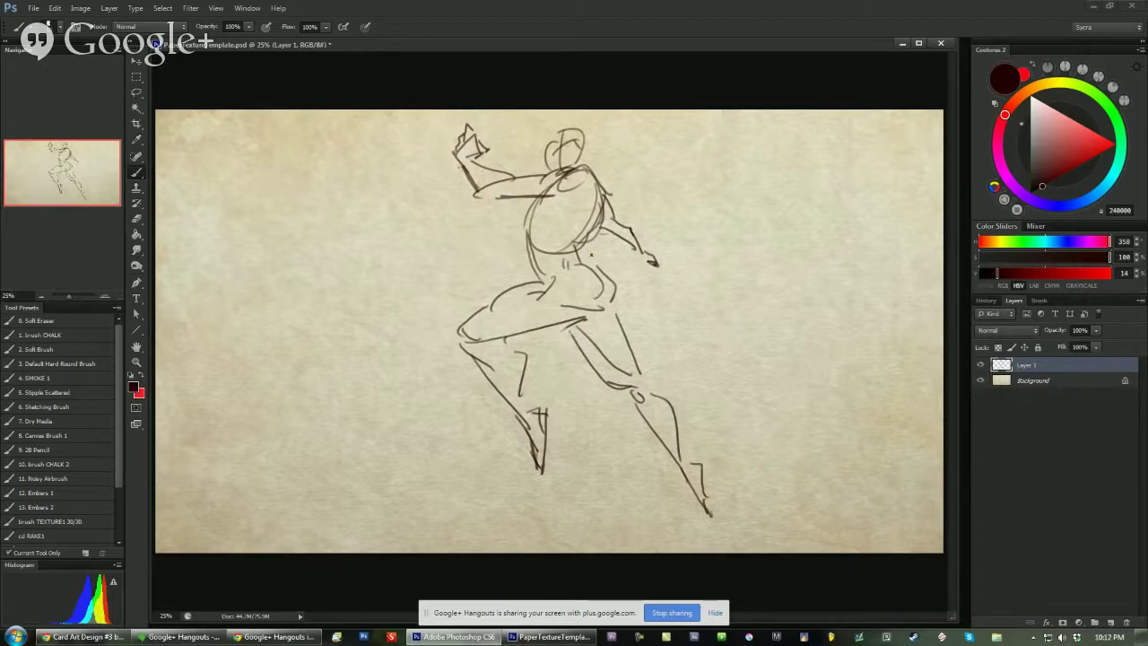
Refine the central figure's waist, neck and shoulder lines, and add darker detail lines to the head.
{"action": "left_click_drag", "start_coordinate": [592, 249], "coordinate": [587, 260]}
{"action": "left_click_drag", "start_coordinate": [543, 161], "coordinate": [558, 174]}
{"action": "left_click_drag", "start_coordinate": [586, 159], "coordinate": [571, 179]}
{"action": "left_click_drag", "start_coordinate": [583, 183], "coordinate": [551, 188]}
{"action": "mouse_move", "coordinate": [561, 131]}
{"action": "left_mouse_down"}
{"action": "mouse_move", "coordinate": [559, 162]}
{"action": "mouse_move", "coordinate": [573, 138]}
{"action": "mouse_move", "coordinate": [590, 157]}
{"action": "mouse_move", "coordinate": [567, 148]}
{"action": "mouse_move", "coordinate": [547, 167]}
{"action": "mouse_move", "coordinate": [552, 139]}
{"action": "left_mouse_up"}
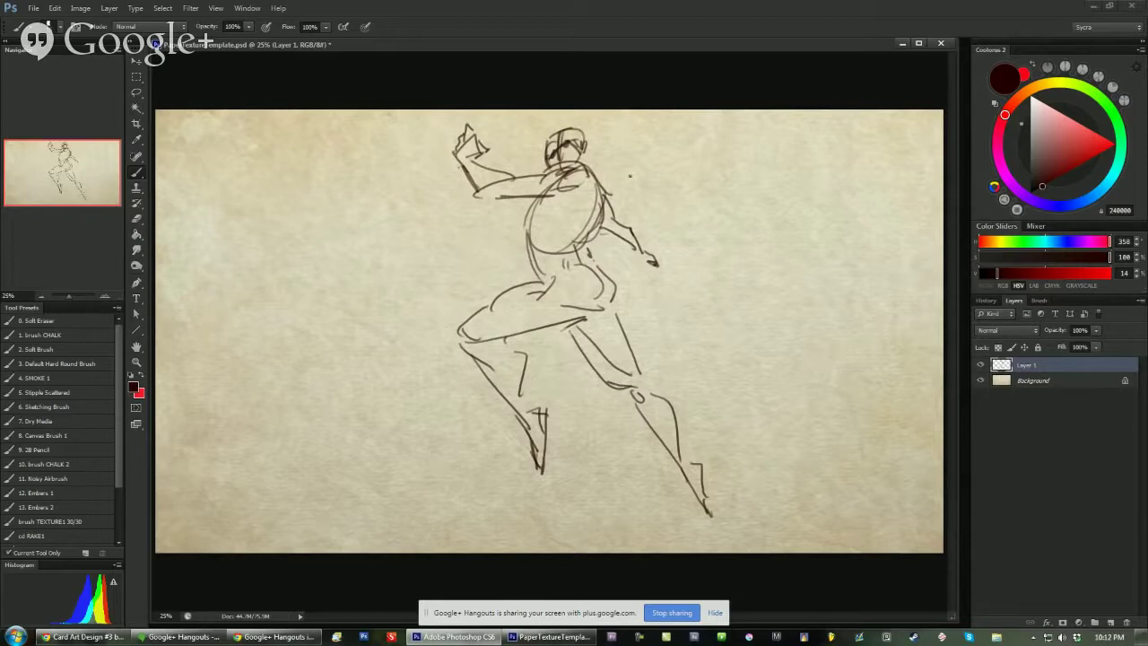
Strengthen the central figure's back and pelvis contours, and add inner construction lines along both legs.
{"action": "mouse_move", "coordinate": [585, 167]}
{"action": "left_mouse_down"}
{"action": "mouse_move", "coordinate": [606, 220]}
{"action": "mouse_move", "coordinate": [579, 251]}
{"action": "mouse_move", "coordinate": [600, 292]}
{"action": "mouse_move", "coordinate": [554, 309]}
{"action": "left_mouse_up"}
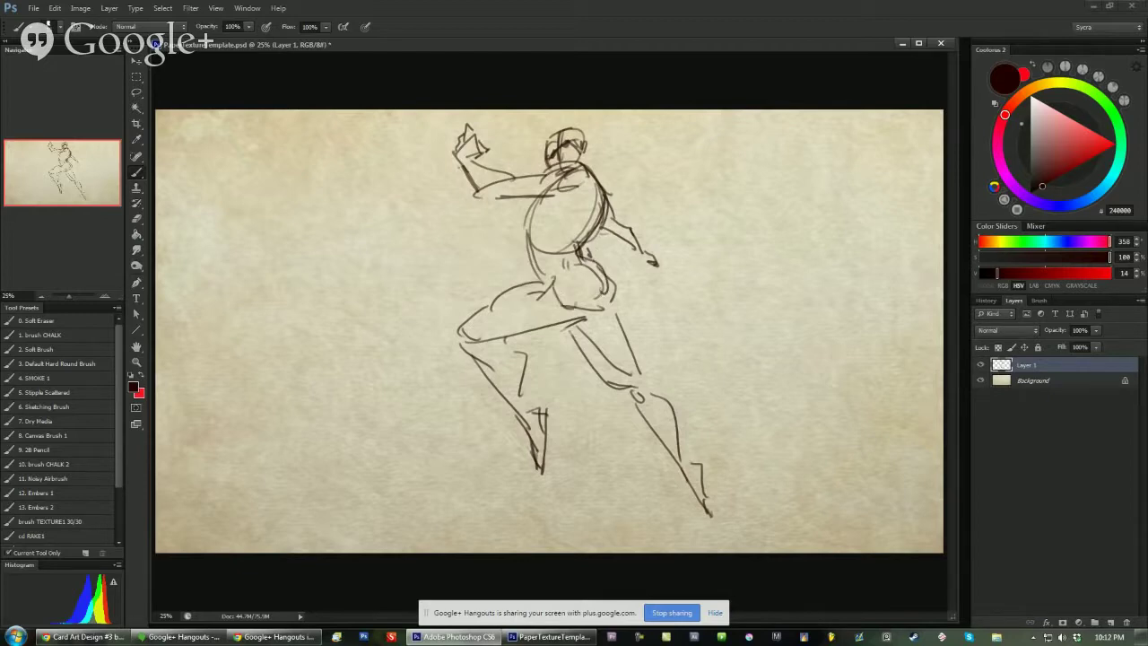
{"action": "mouse_move", "coordinate": [542, 268]}
{"action": "left_mouse_down"}
{"action": "mouse_move", "coordinate": [612, 283]}
{"action": "mouse_move", "coordinate": [479, 325]}
{"action": "left_mouse_up"}
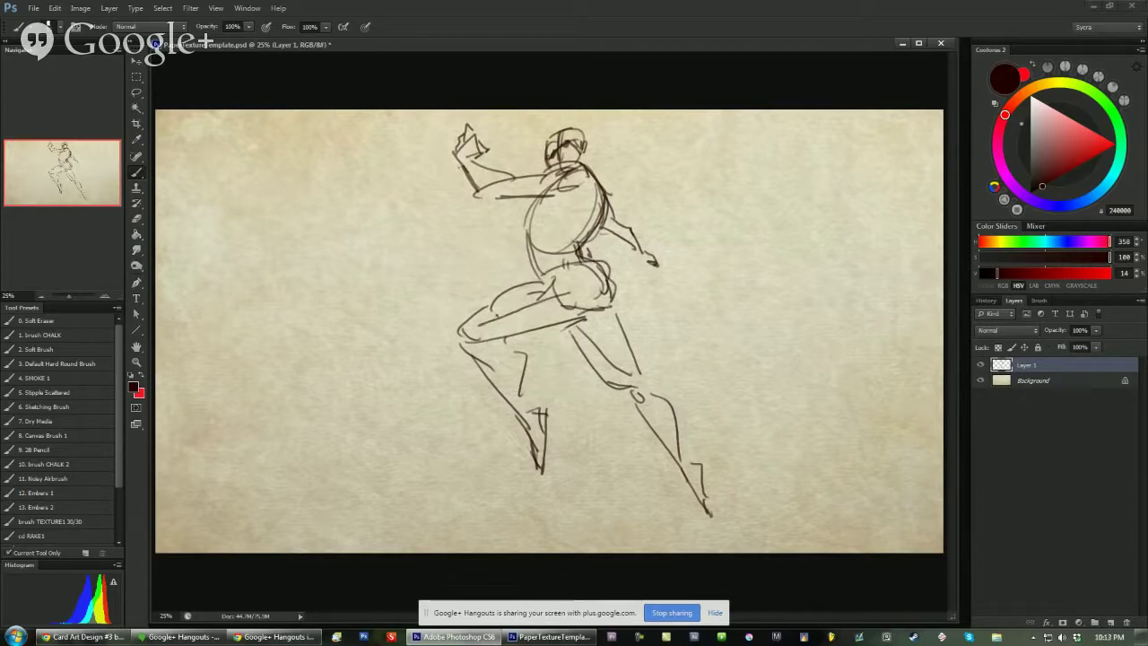
{"action": "mouse_move", "coordinate": [584, 299]}
{"action": "left_mouse_down"}
{"action": "mouse_move", "coordinate": [492, 328]}
{"action": "mouse_move", "coordinate": [523, 413]}
{"action": "left_mouse_up"}
{"action": "left_click_drag", "start_coordinate": [486, 338], "coordinate": [531, 418]}
{"action": "left_click_drag", "start_coordinate": [592, 321], "coordinate": [685, 462]}
{"action": "left_click_drag", "start_coordinate": [639, 402], "coordinate": [689, 466]}
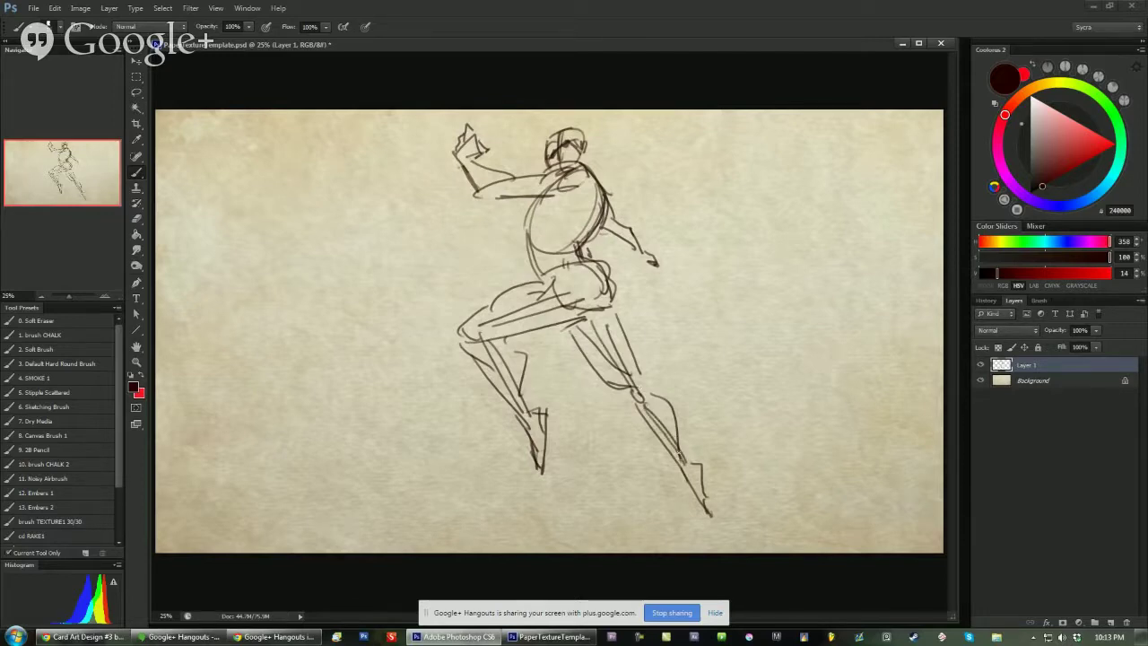
Sketch the head and rounded upper torso of a smaller second figure on the blank paper behind the leaping one.
{"action": "mouse_move", "coordinate": [723, 147]}
{"action": "left_mouse_down"}
{"action": "mouse_move", "coordinate": [737, 129]}
{"action": "mouse_move", "coordinate": [752, 150]}
{"action": "mouse_move", "coordinate": [707, 178]}
{"action": "mouse_move", "coordinate": [776, 172]}
{"action": "mouse_move", "coordinate": [710, 214]}
{"action": "left_mouse_up"}
{"action": "left_click_drag", "start_coordinate": [744, 165], "coordinate": [744, 208]}
{"action": "left_click_drag", "start_coordinate": [764, 167], "coordinate": [773, 215]}
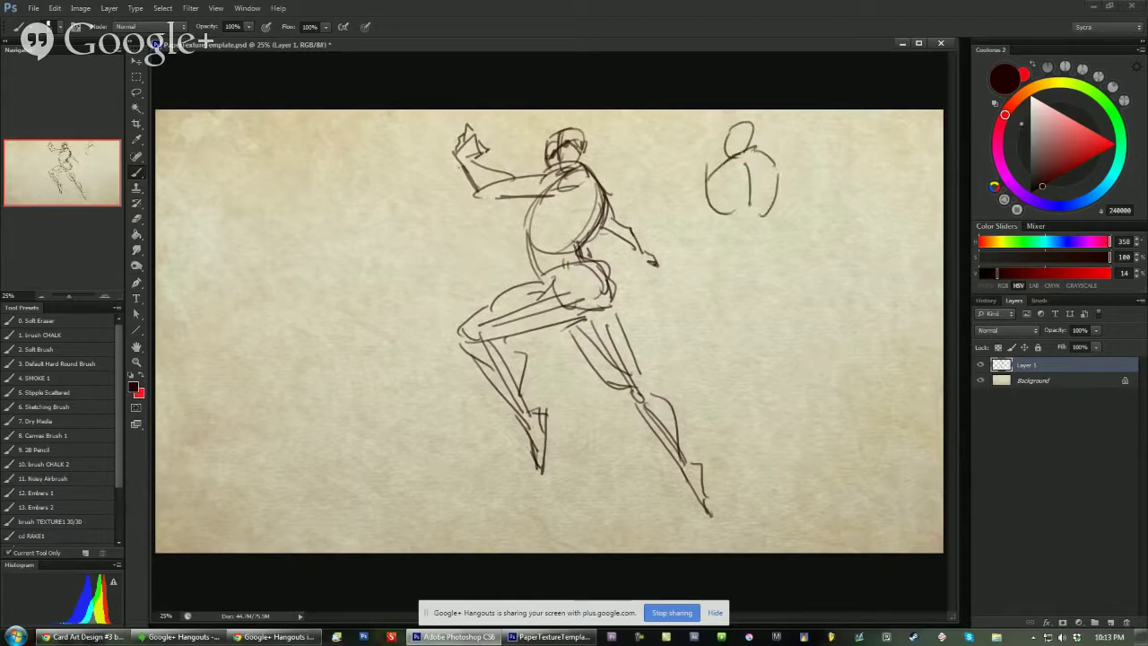
Sketch the second figure's waist, hips and both legs down to the feet.
{"action": "mouse_move", "coordinate": [708, 184]}
{"action": "left_mouse_down"}
{"action": "mouse_move", "coordinate": [730, 241]}
{"action": "mouse_move", "coordinate": [772, 236]}
{"action": "mouse_move", "coordinate": [727, 238]}
{"action": "mouse_move", "coordinate": [720, 260]}
{"action": "mouse_move", "coordinate": [776, 328]}
{"action": "left_mouse_up"}
{"action": "left_click", "coordinate": [730, 257]}
{"action": "left_click_drag", "start_coordinate": [771, 286], "coordinate": [792, 334]}
{"action": "mouse_move", "coordinate": [793, 334]}
{"action": "left_mouse_down"}
{"action": "mouse_move", "coordinate": [764, 352]}
{"action": "mouse_move", "coordinate": [791, 414]}
{"action": "left_mouse_up"}
{"action": "left_click_drag", "start_coordinate": [773, 400], "coordinate": [787, 433]}
{"action": "mouse_move", "coordinate": [773, 231]}
{"action": "left_mouse_down"}
{"action": "mouse_move", "coordinate": [791, 291]}
{"action": "mouse_move", "coordinate": [755, 314]}
{"action": "mouse_move", "coordinate": [734, 405]}
{"action": "left_mouse_up"}
{"action": "left_click_drag", "start_coordinate": [764, 351], "coordinate": [750, 398]}
{"action": "left_click_drag", "start_coordinate": [737, 409], "coordinate": [743, 388]}
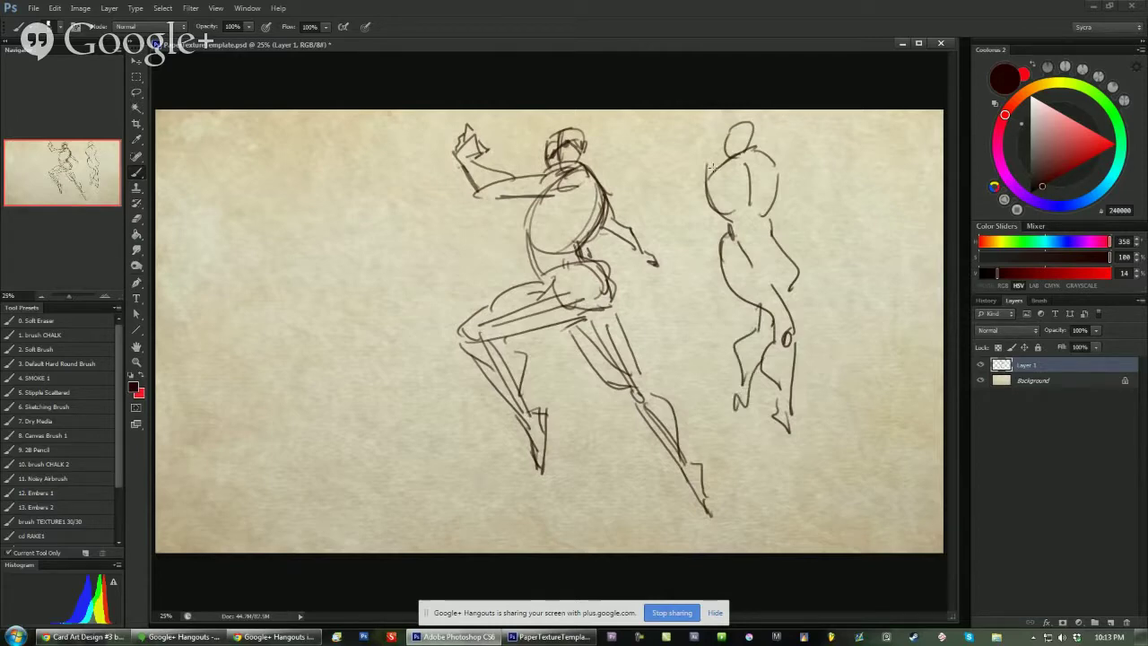
Sketch the second figure's two bent arms, and draw a large circle with a diagonal strap over the torso.
{"action": "left_click_drag", "start_coordinate": [717, 165], "coordinate": [675, 197]}
{"action": "mouse_move", "coordinate": [707, 196]}
{"action": "left_mouse_down"}
{"action": "mouse_move", "coordinate": [674, 206]}
{"action": "mouse_move", "coordinate": [692, 262]}
{"action": "left_mouse_up"}
{"action": "mouse_move", "coordinate": [773, 159]}
{"action": "left_mouse_down"}
{"action": "mouse_move", "coordinate": [812, 174]}
{"action": "mouse_move", "coordinate": [807, 235]}
{"action": "left_mouse_up"}
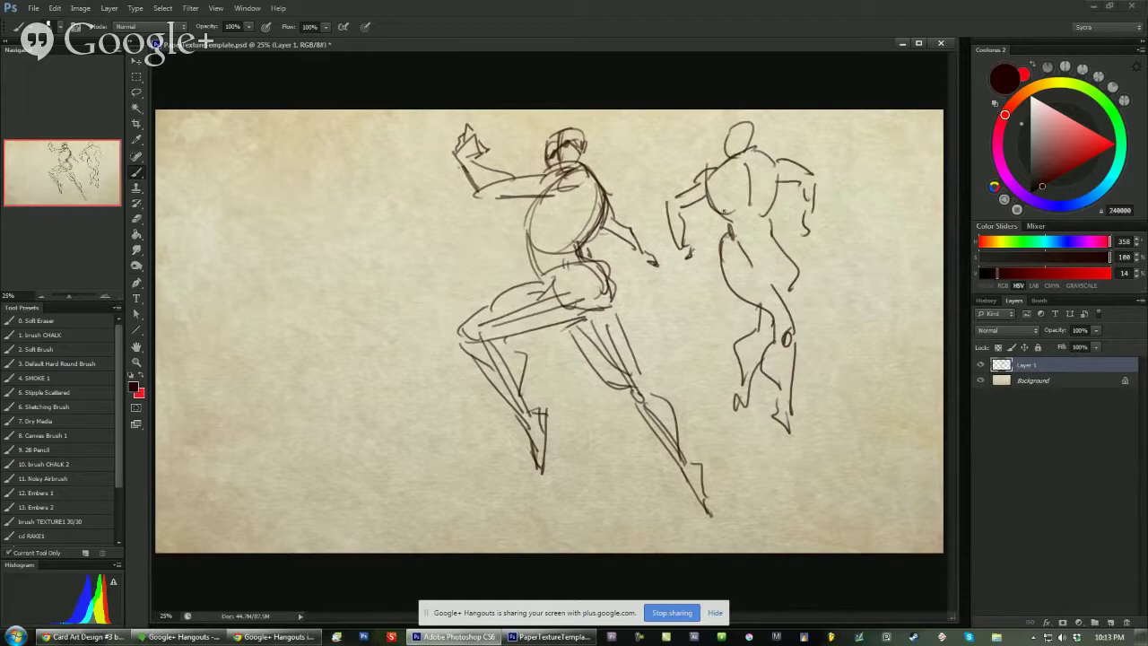
{"action": "left_click_drag", "start_coordinate": [710, 197], "coordinate": [773, 250]}
{"action": "mouse_move", "coordinate": [749, 186]}
{"action": "left_mouse_down"}
{"action": "mouse_move", "coordinate": [732, 191]}
{"action": "mouse_move", "coordinate": [780, 203]}
{"action": "left_mouse_up"}
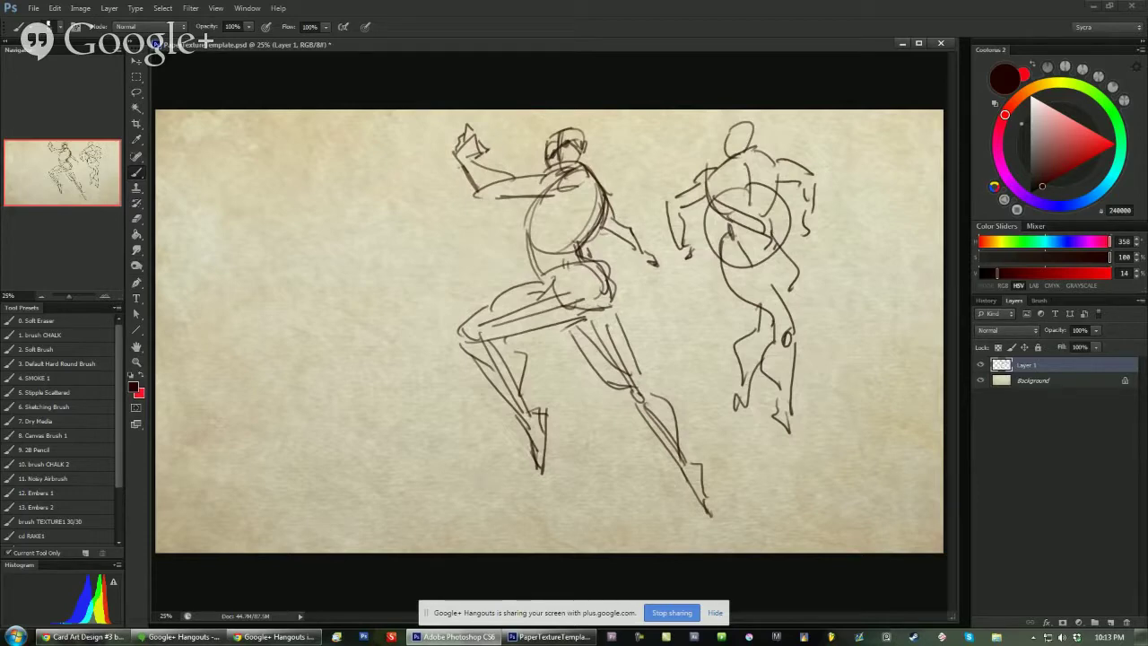
{"action": "key", "text": "alt+Tab"}
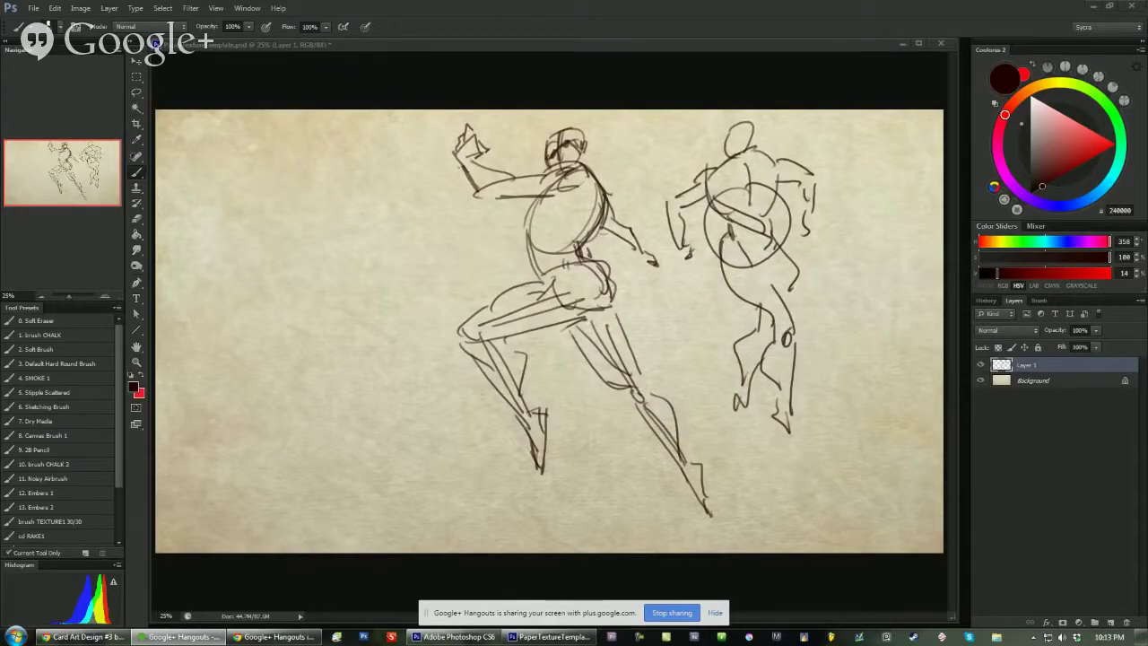
{"action": "left_click", "coordinate": [522, 179]}
{"action": "mouse_move", "coordinate": [530, 179]}
{"action": "left_mouse_down"}
{"action": "mouse_move", "coordinate": [509, 209]}
{"action": "mouse_move", "coordinate": [513, 190]}
{"action": "mouse_move", "coordinate": [571, 173]}
{"action": "mouse_move", "coordinate": [525, 217]}
{"action": "mouse_move", "coordinate": [556, 193]}
{"action": "left_mouse_up"}
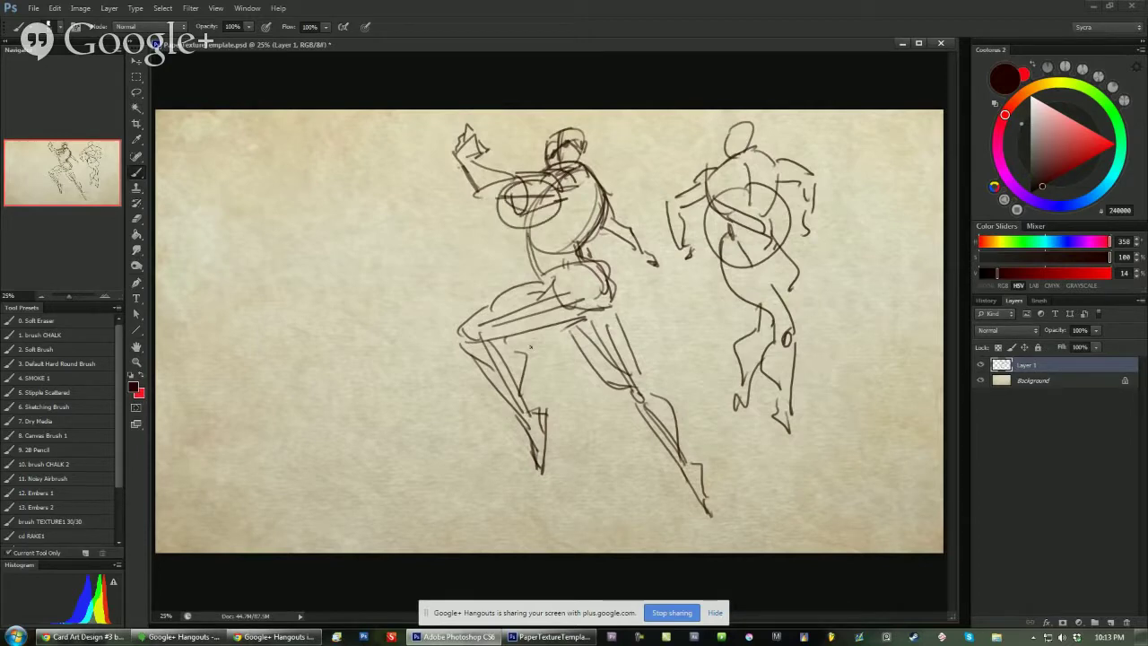
{"action": "key", "text": "ctrl+z"}
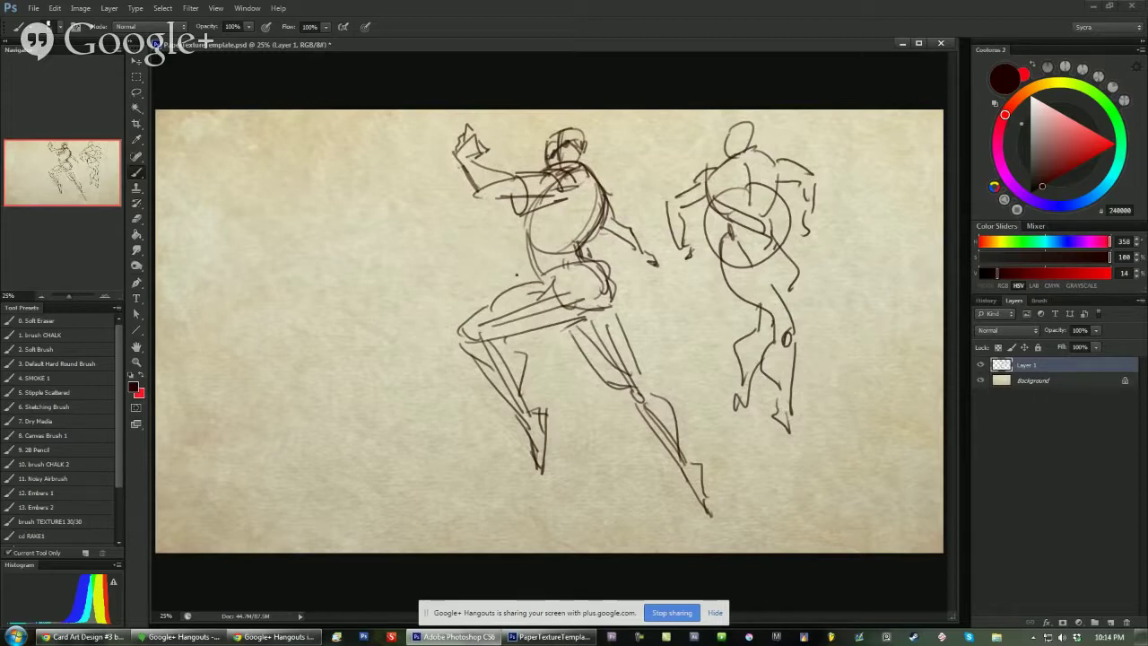
{"action": "mouse_move", "coordinate": [538, 170]}
{"action": "left_mouse_down"}
{"action": "mouse_move", "coordinate": [528, 237]}
{"action": "mouse_move", "coordinate": [562, 184]}
{"action": "left_mouse_up"}
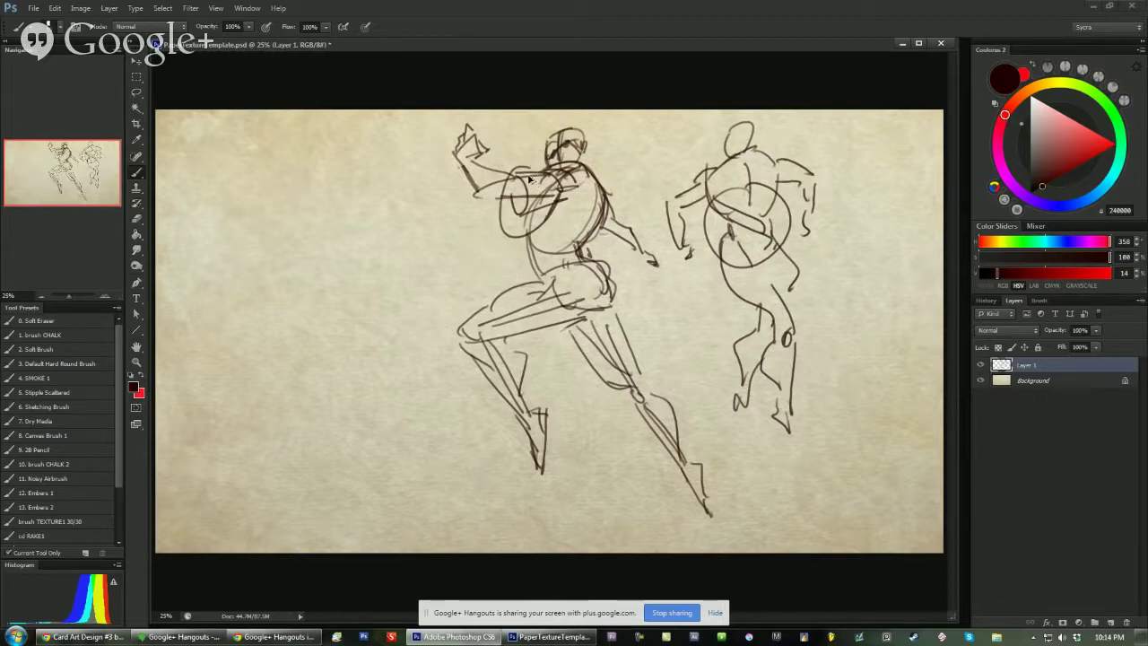
{"action": "key", "text": "ctrl+z"}
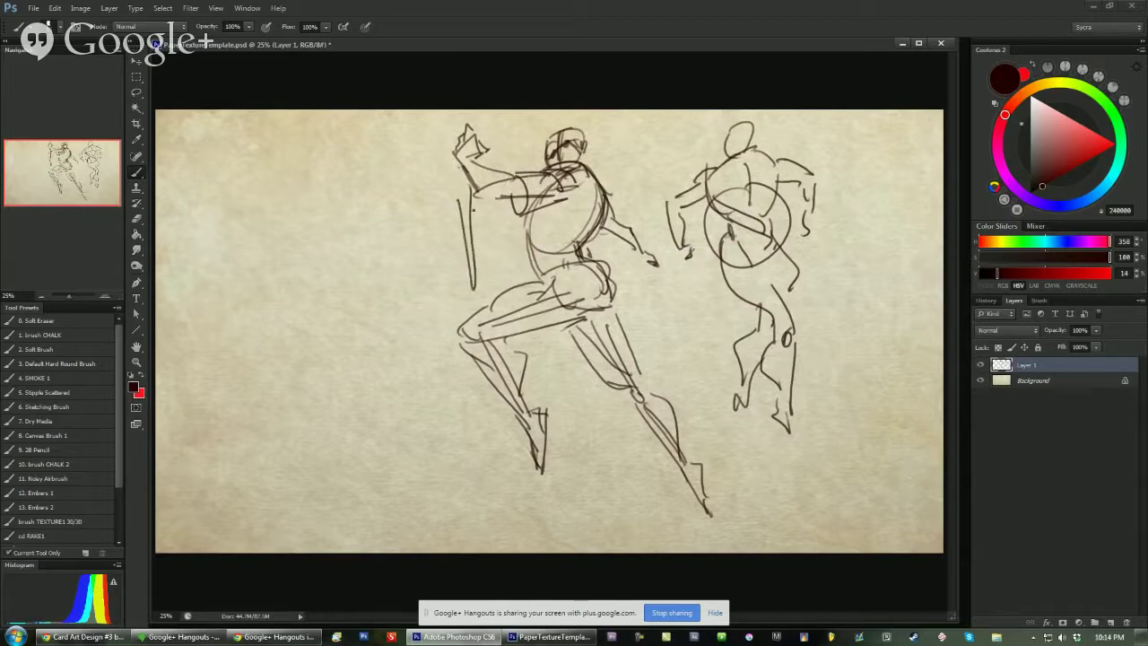
{"action": "key", "text": "ctrl+alt+z"}
{"action": "key", "text": "ctrl+alt+z"}
{"action": "key", "text": "ctrl+alt+z"}
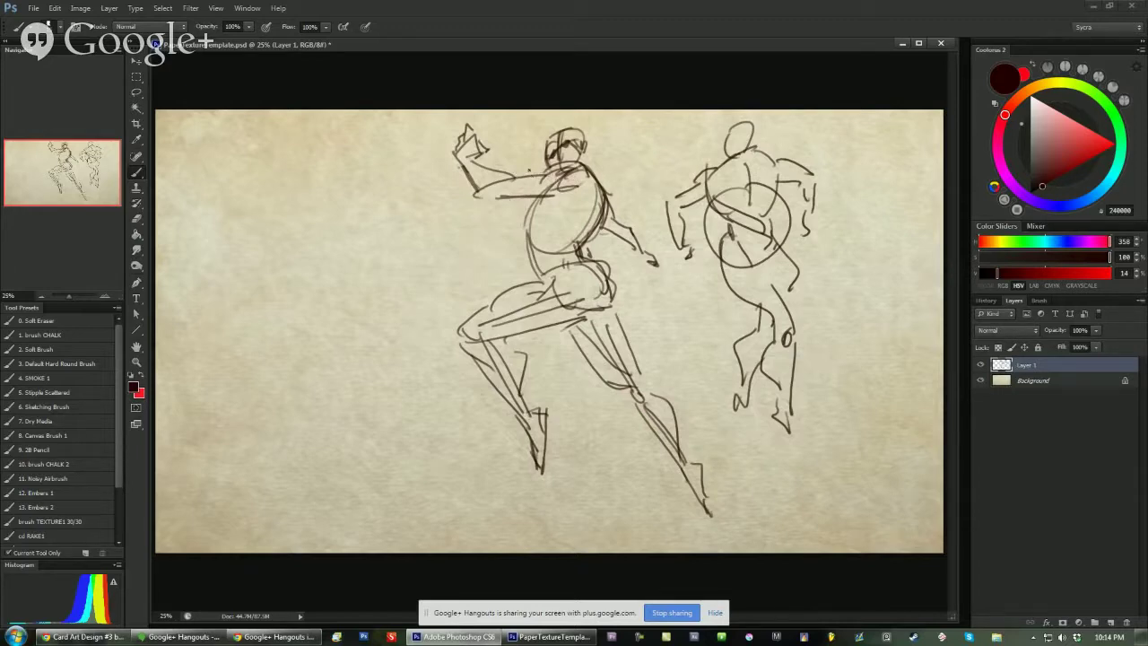
Sketch a boxy rectangular shape hanging from the central figure's extended arm across the chest.
{"action": "left_click_drag", "start_coordinate": [518, 174], "coordinate": [513, 258]}
{"action": "mouse_move", "coordinate": [508, 198]}
{"action": "left_mouse_down"}
{"action": "mouse_move", "coordinate": [511, 267]}
{"action": "mouse_move", "coordinate": [559, 243]}
{"action": "left_mouse_up"}
{"action": "left_click_drag", "start_coordinate": [516, 174], "coordinate": [547, 174]}
{"action": "mouse_move", "coordinate": [548, 174]}
{"action": "left_mouse_down"}
{"action": "mouse_move", "coordinate": [548, 223]}
{"action": "mouse_move", "coordinate": [561, 170]}
{"action": "mouse_move", "coordinate": [583, 192]}
{"action": "mouse_move", "coordinate": [567, 163]}
{"action": "mouse_move", "coordinate": [604, 199]}
{"action": "left_mouse_up"}
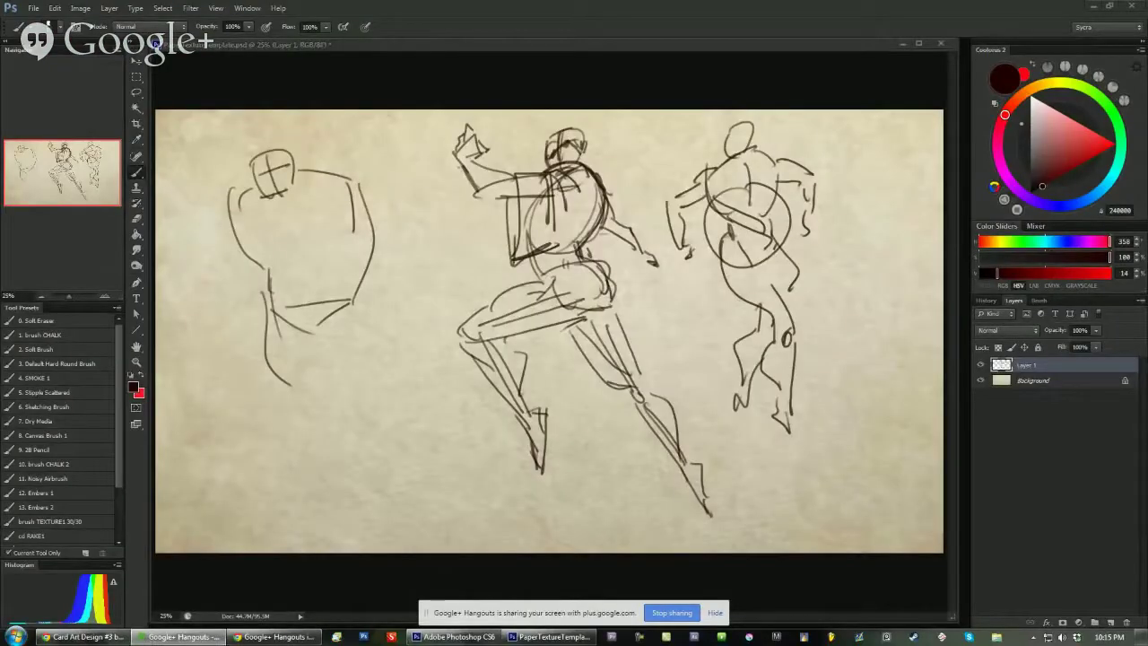
Sketch both standing legs with knees, calves and feet below the bulky third figure's torso.
{"action": "left_click", "coordinate": [154, 44]}
{"action": "mouse_move", "coordinate": [317, 346]}
{"action": "left_mouse_down"}
{"action": "mouse_move", "coordinate": [314, 406]}
{"action": "mouse_move", "coordinate": [303, 411]}
{"action": "left_mouse_up"}
{"action": "mouse_move", "coordinate": [314, 406]}
{"action": "left_mouse_down"}
{"action": "mouse_move", "coordinate": [319, 459]}
{"action": "mouse_move", "coordinate": [303, 443]}
{"action": "mouse_move", "coordinate": [305, 470]}
{"action": "left_mouse_up"}
{"action": "left_click_drag", "start_coordinate": [274, 472], "coordinate": [310, 466]}
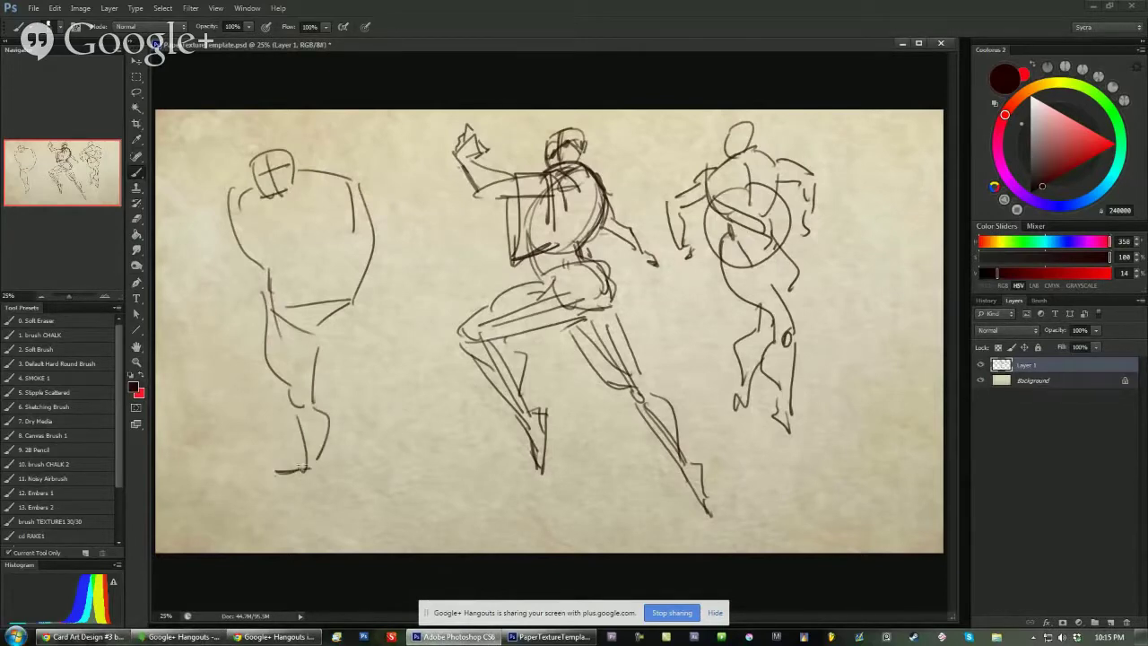
{"action": "left_click_drag", "start_coordinate": [336, 329], "coordinate": [363, 380]}
{"action": "left_click_drag", "start_coordinate": [370, 310], "coordinate": [383, 384]}
{"action": "left_click_drag", "start_coordinate": [328, 339], "coordinate": [364, 398]}
{"action": "mouse_move", "coordinate": [362, 389]}
{"action": "left_mouse_down"}
{"action": "mouse_move", "coordinate": [380, 425]}
{"action": "mouse_move", "coordinate": [371, 452]}
{"action": "left_mouse_up"}
{"action": "mouse_move", "coordinate": [382, 404]}
{"action": "left_mouse_down"}
{"action": "mouse_move", "coordinate": [385, 452]}
{"action": "mouse_move", "coordinate": [364, 468]}
{"action": "mouse_move", "coordinate": [384, 464]}
{"action": "left_mouse_up"}
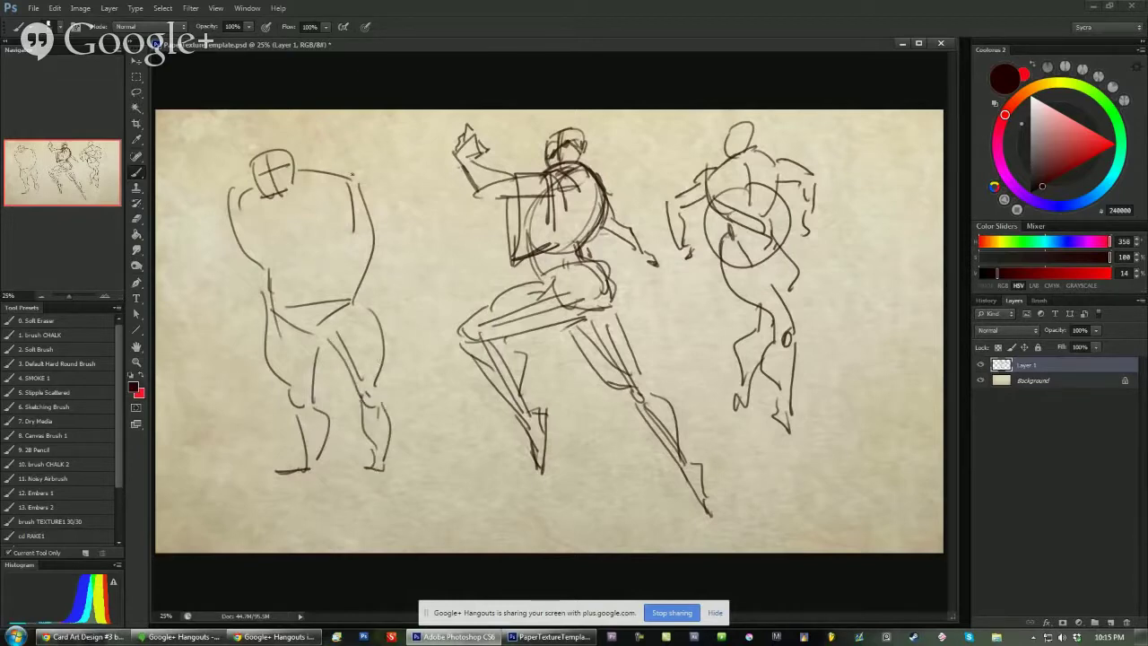
Sketch the bulky figure's two thick arms hanging at the sides, with forearms and rough hands.
{"action": "mouse_move", "coordinate": [341, 174]}
{"action": "left_mouse_down"}
{"action": "mouse_move", "coordinate": [394, 202]}
{"action": "mouse_move", "coordinate": [411, 314]}
{"action": "left_mouse_up"}
{"action": "left_click_drag", "start_coordinate": [371, 250], "coordinate": [395, 328]}
{"action": "mouse_move", "coordinate": [405, 300]}
{"action": "left_mouse_down"}
{"action": "mouse_move", "coordinate": [415, 339]}
{"action": "mouse_move", "coordinate": [395, 346]}
{"action": "left_mouse_up"}
{"action": "left_click_drag", "start_coordinate": [405, 329], "coordinate": [413, 341]}
{"action": "left_click_drag", "start_coordinate": [226, 199], "coordinate": [216, 278]}
{"action": "left_click_drag", "start_coordinate": [219, 279], "coordinate": [223, 303]}
{"action": "left_click_drag", "start_coordinate": [221, 304], "coordinate": [235, 326]}
{"action": "left_click_drag", "start_coordinate": [250, 276], "coordinate": [249, 344]}
Draw an open jacket over the bulky figure, with sleeve folds, a lower hem, cuffs and hands.
{"action": "mouse_move", "coordinate": [309, 170]}
{"action": "left_mouse_down"}
{"action": "mouse_move", "coordinate": [330, 354]}
{"action": "mouse_move", "coordinate": [345, 221]}
{"action": "mouse_move", "coordinate": [326, 264]}
{"action": "mouse_move", "coordinate": [334, 364]}
{"action": "mouse_move", "coordinate": [361, 180]}
{"action": "mouse_move", "coordinate": [393, 192]}
{"action": "mouse_move", "coordinate": [416, 300]}
{"action": "left_mouse_up"}
{"action": "mouse_move", "coordinate": [376, 240]}
{"action": "left_mouse_down"}
{"action": "mouse_move", "coordinate": [384, 314]}
{"action": "mouse_move", "coordinate": [411, 312]}
{"action": "mouse_move", "coordinate": [407, 222]}
{"action": "mouse_move", "coordinate": [386, 345]}
{"action": "left_mouse_up"}
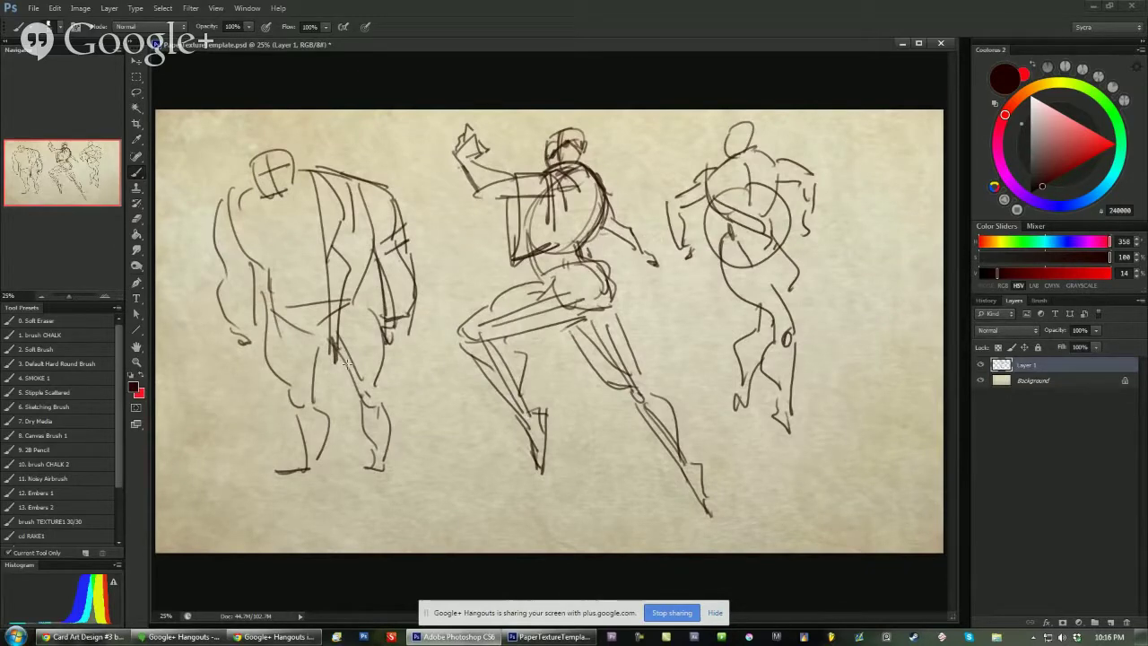
{"action": "left_click_drag", "start_coordinate": [330, 373], "coordinate": [385, 352]}
{"action": "mouse_move", "coordinate": [261, 192]}
{"action": "left_mouse_down"}
{"action": "mouse_move", "coordinate": [280, 349]}
{"action": "mouse_move", "coordinate": [265, 256]}
{"action": "mouse_move", "coordinate": [269, 316]}
{"action": "mouse_move", "coordinate": [221, 234]}
{"action": "mouse_move", "coordinate": [238, 261]}
{"action": "mouse_move", "coordinate": [218, 264]}
{"action": "mouse_move", "coordinate": [242, 261]}
{"action": "mouse_move", "coordinate": [215, 290]}
{"action": "mouse_move", "coordinate": [240, 332]}
{"action": "left_mouse_up"}
{"action": "mouse_move", "coordinate": [224, 321]}
{"action": "left_mouse_down"}
{"action": "mouse_move", "coordinate": [259, 321]}
{"action": "mouse_move", "coordinate": [231, 336]}
{"action": "mouse_move", "coordinate": [235, 353]}
{"action": "mouse_move", "coordinate": [258, 351]}
{"action": "left_mouse_up"}
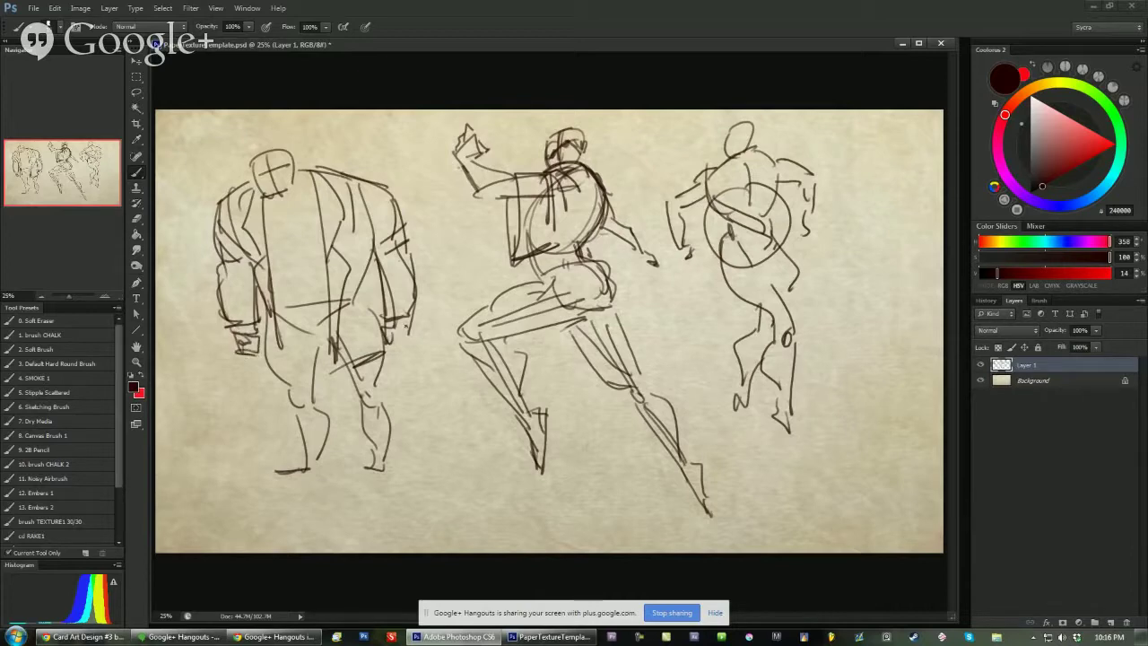
{"action": "mouse_move", "coordinate": [379, 327]}
{"action": "left_mouse_down"}
{"action": "mouse_move", "coordinate": [403, 336]}
{"action": "mouse_move", "coordinate": [402, 352]}
{"action": "left_mouse_up"}
{"action": "mouse_move", "coordinate": [403, 337]}
{"action": "left_mouse_down"}
{"action": "mouse_move", "coordinate": [415, 348]}
{"action": "mouse_move", "coordinate": [414, 331]}
{"action": "left_mouse_up"}
Draw the bulky figure's stern face and hairline, and add a shirt collar below the chin.
{"action": "mouse_move", "coordinate": [275, 170]}
{"action": "left_mouse_down"}
{"action": "mouse_move", "coordinate": [290, 162]}
{"action": "mouse_move", "coordinate": [270, 168]}
{"action": "mouse_move", "coordinate": [282, 185]}
{"action": "left_mouse_up"}
{"action": "left_click_drag", "start_coordinate": [248, 161], "coordinate": [260, 176]}
{"action": "mouse_move", "coordinate": [249, 174]}
{"action": "left_mouse_down"}
{"action": "mouse_move", "coordinate": [271, 203]}
{"action": "mouse_move", "coordinate": [302, 174]}
{"action": "mouse_move", "coordinate": [294, 194]}
{"action": "mouse_move", "coordinate": [307, 159]}
{"action": "mouse_move", "coordinate": [289, 145]}
{"action": "mouse_move", "coordinate": [302, 155]}
{"action": "mouse_move", "coordinate": [303, 185]}
{"action": "mouse_move", "coordinate": [288, 209]}
{"action": "mouse_move", "coordinate": [314, 193]}
{"action": "mouse_move", "coordinate": [303, 219]}
{"action": "mouse_move", "coordinate": [271, 213]}
{"action": "mouse_move", "coordinate": [299, 222]}
{"action": "mouse_move", "coordinate": [293, 282]}
{"action": "left_mouse_up"}
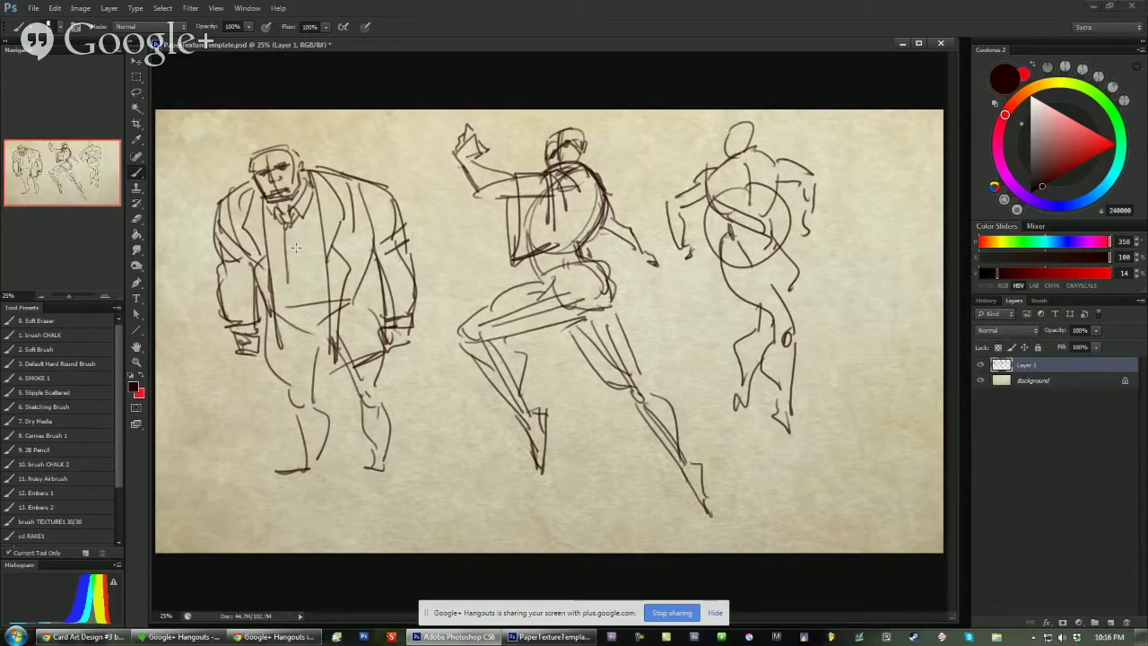
Draw the shirt front and V-shaped vest opening inside the bulky figure's jacket, down to the waist.
{"action": "left_click_drag", "start_coordinate": [292, 230], "coordinate": [303, 293]}
{"action": "left_click_drag", "start_coordinate": [319, 210], "coordinate": [307, 278]}
{"action": "left_click_drag", "start_coordinate": [310, 276], "coordinate": [308, 346]}
{"action": "left_click_drag", "start_coordinate": [305, 332], "coordinate": [324, 328]}
{"action": "left_click_drag", "start_coordinate": [273, 253], "coordinate": [284, 285]}
Draw straight trouser legs over the bulky figure's legs, with cuffs and shoes at the feet.
{"action": "mouse_move", "coordinate": [301, 330]}
{"action": "left_mouse_down"}
{"action": "mouse_move", "coordinate": [274, 334]}
{"action": "mouse_move", "coordinate": [287, 440]}
{"action": "left_mouse_up"}
{"action": "mouse_move", "coordinate": [321, 346]}
{"action": "left_mouse_down"}
{"action": "mouse_move", "coordinate": [294, 450]}
{"action": "mouse_move", "coordinate": [312, 449]}
{"action": "mouse_move", "coordinate": [333, 357]}
{"action": "mouse_move", "coordinate": [351, 441]}
{"action": "left_mouse_up"}
{"action": "left_click_drag", "start_coordinate": [378, 359], "coordinate": [389, 452]}
{"action": "mouse_move", "coordinate": [300, 454]}
{"action": "left_mouse_down"}
{"action": "mouse_move", "coordinate": [319, 474]}
{"action": "mouse_move", "coordinate": [288, 472]}
{"action": "mouse_move", "coordinate": [372, 474]}
{"action": "left_mouse_up"}
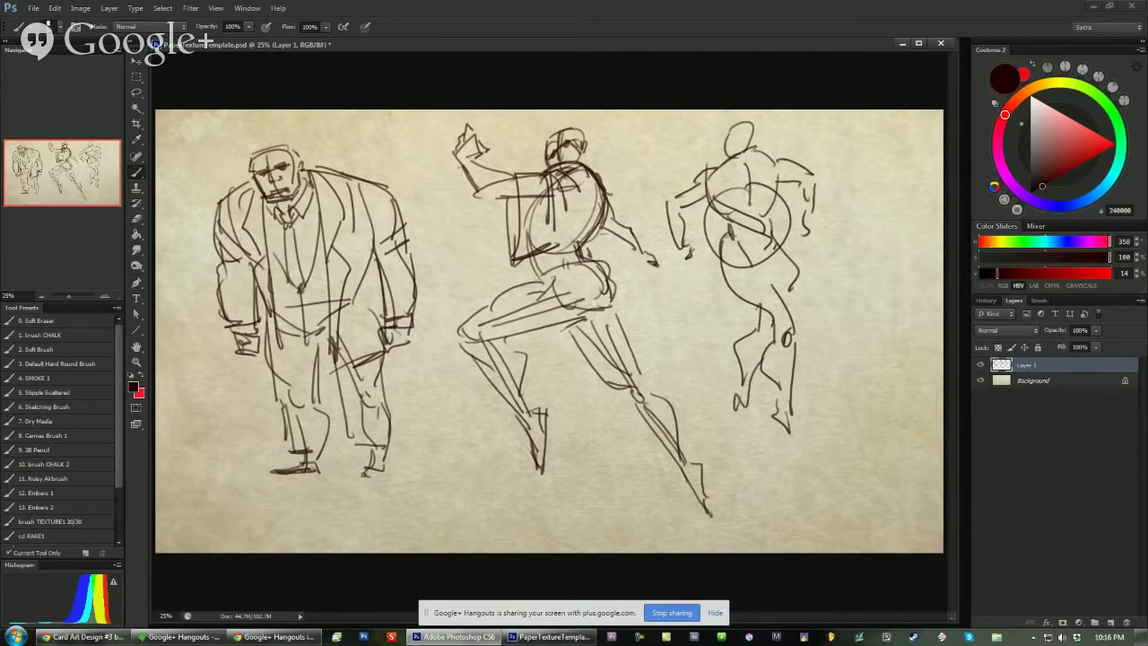
Shade the bulky figure's jacket sleeve beside the face with crosshatching from the shoulder to the forearm.
{"action": "left_click_drag", "start_coordinate": [233, 188], "coordinate": [220, 239]}
{"action": "mouse_move", "coordinate": [258, 205]}
{"action": "left_mouse_down"}
{"action": "mouse_move", "coordinate": [224, 248]}
{"action": "mouse_move", "coordinate": [235, 325]}
{"action": "left_mouse_up"}
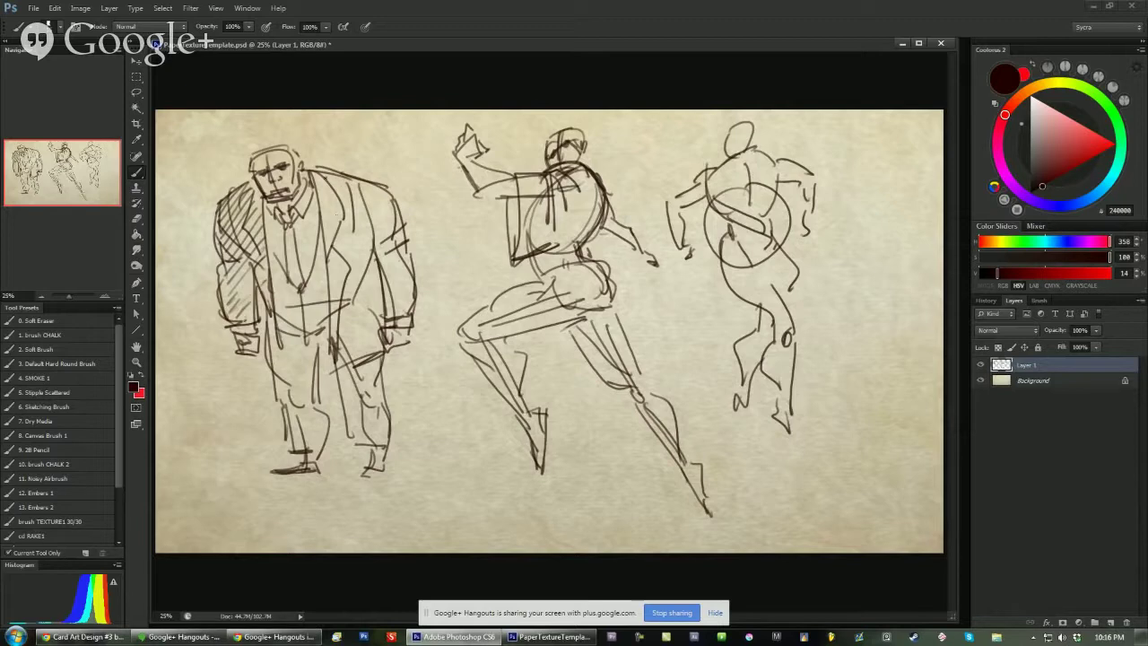
Shade the open side of the bulky figure's jacket and its sleeve with diagonal hatching from the shoulder to the hem.
{"action": "mouse_move", "coordinate": [328, 172]}
{"action": "left_mouse_down"}
{"action": "mouse_move", "coordinate": [316, 185]}
{"action": "mouse_move", "coordinate": [323, 205]}
{"action": "left_mouse_up"}
{"action": "left_click_drag", "start_coordinate": [364, 181], "coordinate": [327, 219]}
{"action": "left_click_drag", "start_coordinate": [373, 192], "coordinate": [328, 242]}
{"action": "left_click_drag", "start_coordinate": [368, 219], "coordinate": [337, 253]}
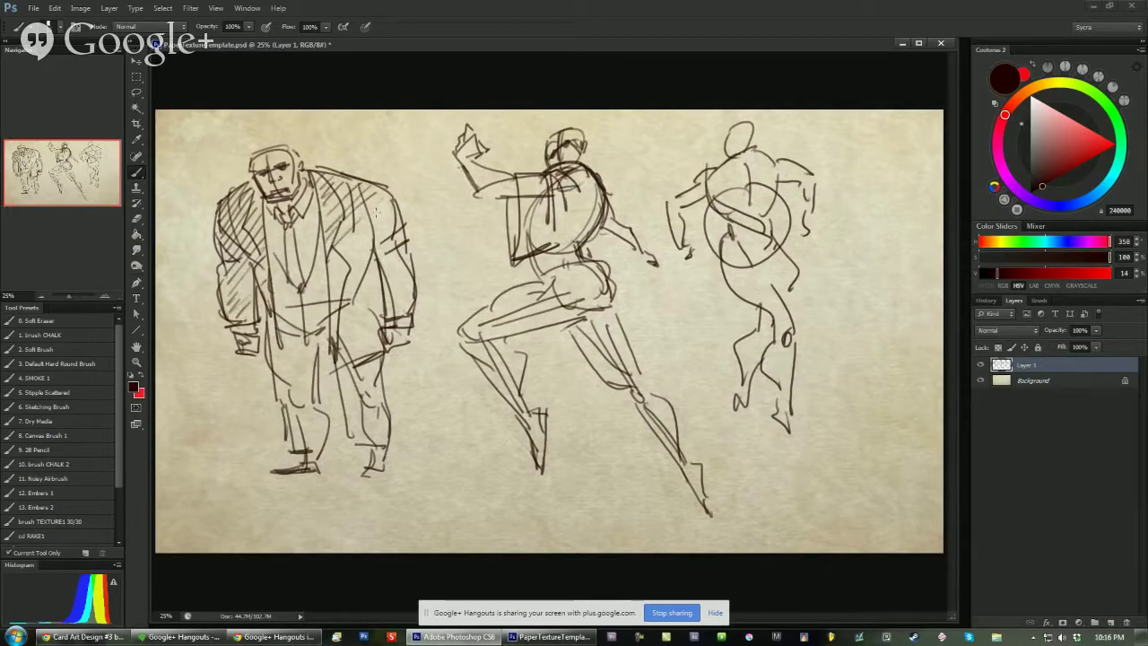
{"action": "left_click_drag", "start_coordinate": [387, 199], "coordinate": [332, 256]}
{"action": "mouse_move", "coordinate": [391, 217]}
{"action": "left_mouse_down"}
{"action": "mouse_move", "coordinate": [330, 267]}
{"action": "mouse_move", "coordinate": [332, 280]}
{"action": "left_mouse_up"}
{"action": "left_click_drag", "start_coordinate": [374, 256], "coordinate": [333, 301]}
{"action": "left_click_drag", "start_coordinate": [376, 274], "coordinate": [339, 321]}
{"action": "left_click_drag", "start_coordinate": [381, 292], "coordinate": [335, 344]}
{"action": "left_click_drag", "start_coordinate": [362, 337], "coordinate": [342, 365]}
{"action": "left_click_drag", "start_coordinate": [362, 349], "coordinate": [347, 364]}
{"action": "mouse_move", "coordinate": [409, 247]}
{"action": "left_mouse_down"}
{"action": "mouse_move", "coordinate": [382, 269]}
{"action": "mouse_move", "coordinate": [393, 290]}
{"action": "left_mouse_up"}
{"action": "mouse_move", "coordinate": [418, 280]}
{"action": "left_mouse_down"}
{"action": "mouse_move", "coordinate": [395, 303]}
{"action": "mouse_move", "coordinate": [403, 311]}
{"action": "left_mouse_up"}
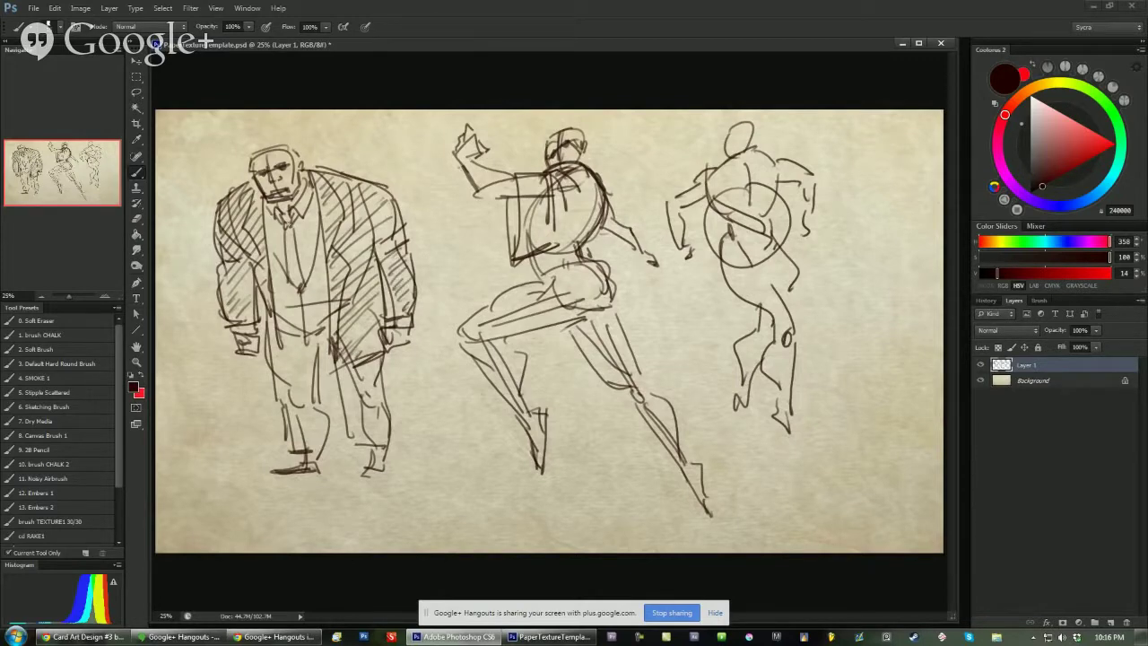
Hatch the bulky figure's tie and both trouser legs down to the cuffs.
{"action": "mouse_move", "coordinate": [295, 222]}
{"action": "left_mouse_down"}
{"action": "mouse_move", "coordinate": [282, 268]}
{"action": "mouse_move", "coordinate": [302, 266]}
{"action": "mouse_move", "coordinate": [302, 286]}
{"action": "left_mouse_up"}
{"action": "mouse_move", "coordinate": [282, 332]}
{"action": "left_mouse_down"}
{"action": "mouse_move", "coordinate": [271, 353]}
{"action": "mouse_move", "coordinate": [283, 411]}
{"action": "mouse_move", "coordinate": [312, 454]}
{"action": "left_mouse_up"}
{"action": "mouse_move", "coordinate": [337, 355]}
{"action": "left_mouse_down"}
{"action": "mouse_move", "coordinate": [361, 423]}
{"action": "mouse_move", "coordinate": [350, 439]}
{"action": "mouse_move", "coordinate": [383, 437]}
{"action": "left_mouse_up"}
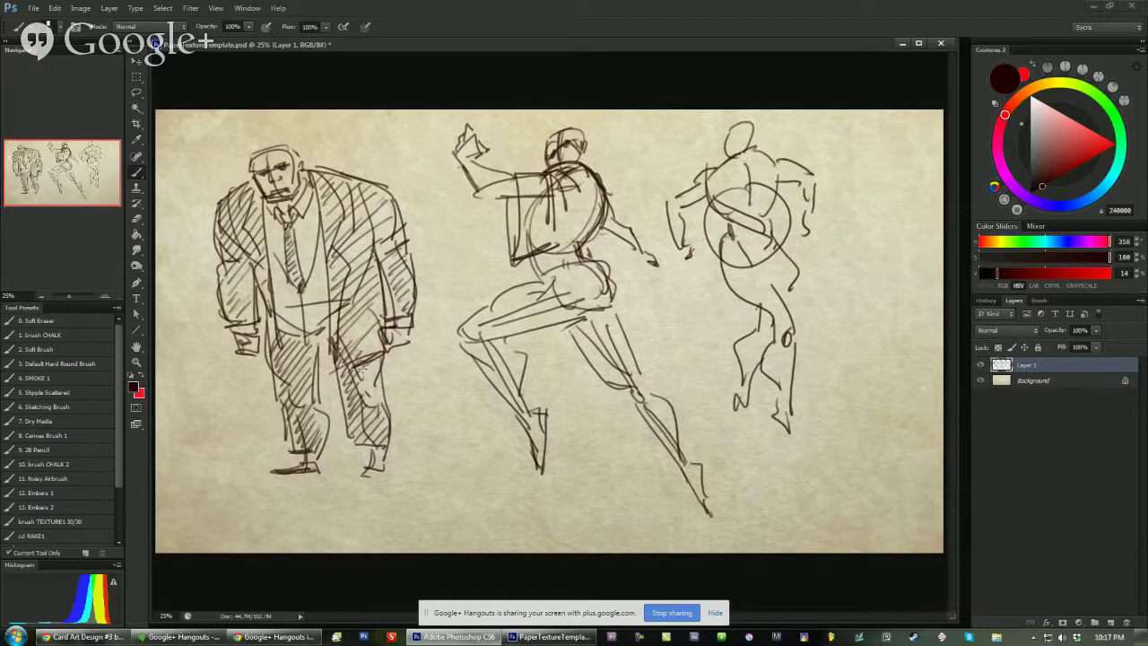
{"action": "left_click_drag", "start_coordinate": [375, 384], "coordinate": [381, 413]}
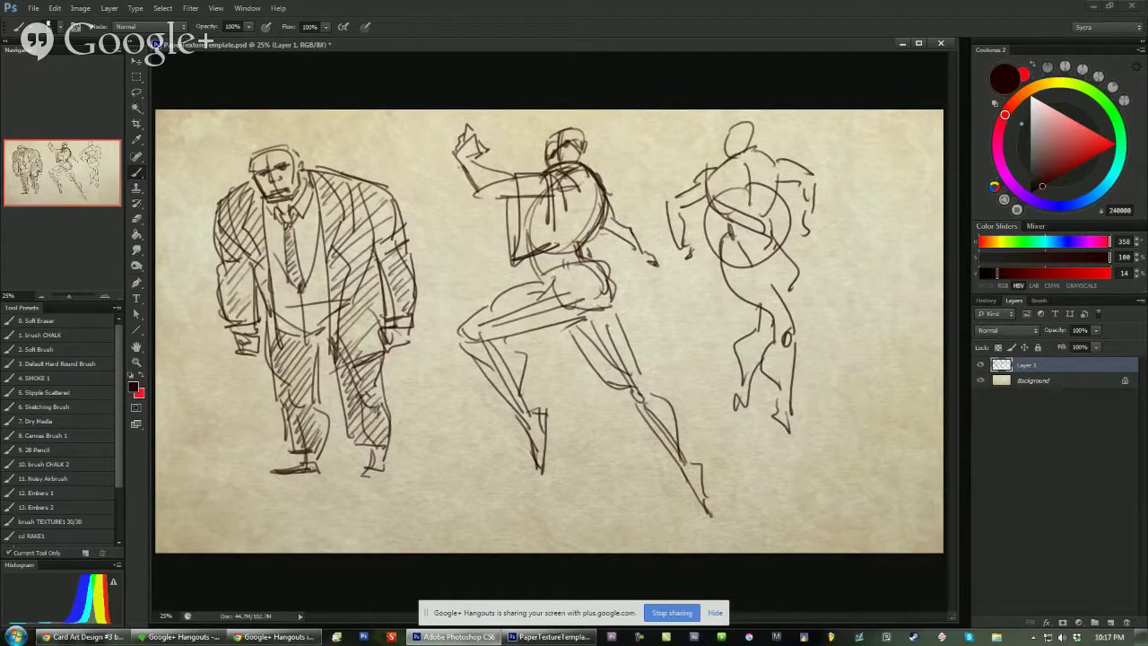
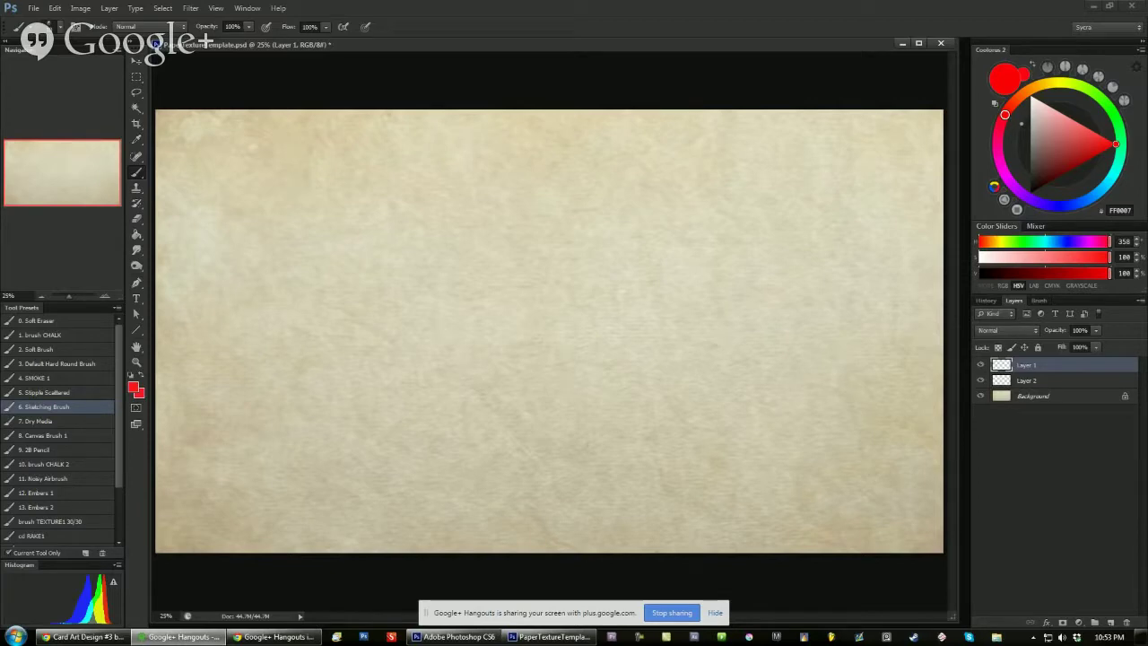
With the dark brown colour and the Sketching Brush, draw a large oval head with round eyes, brows, nose and a smiling mouth.
{"action": "left_click", "coordinate": [67, 408]}
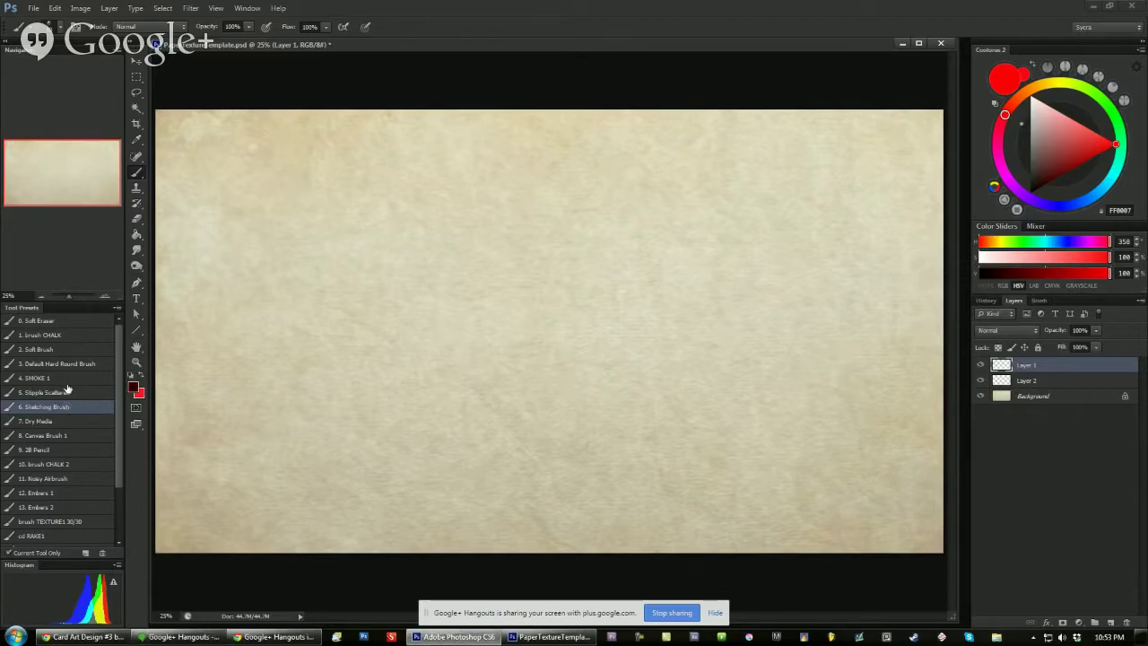
{"action": "mouse_move", "coordinate": [456, 188]}
{"action": "left_mouse_down"}
{"action": "mouse_move", "coordinate": [564, 192]}
{"action": "mouse_move", "coordinate": [448, 240]}
{"action": "mouse_move", "coordinate": [529, 155]}
{"action": "mouse_move", "coordinate": [450, 268]}
{"action": "mouse_move", "coordinate": [592, 256]}
{"action": "mouse_move", "coordinate": [446, 276]}
{"action": "mouse_move", "coordinate": [563, 231]}
{"action": "left_mouse_up"}
{"action": "mouse_move", "coordinate": [481, 257]}
{"action": "left_mouse_down"}
{"action": "mouse_move", "coordinate": [468, 262]}
{"action": "mouse_move", "coordinate": [542, 265]}
{"action": "mouse_move", "coordinate": [531, 258]}
{"action": "left_mouse_up"}
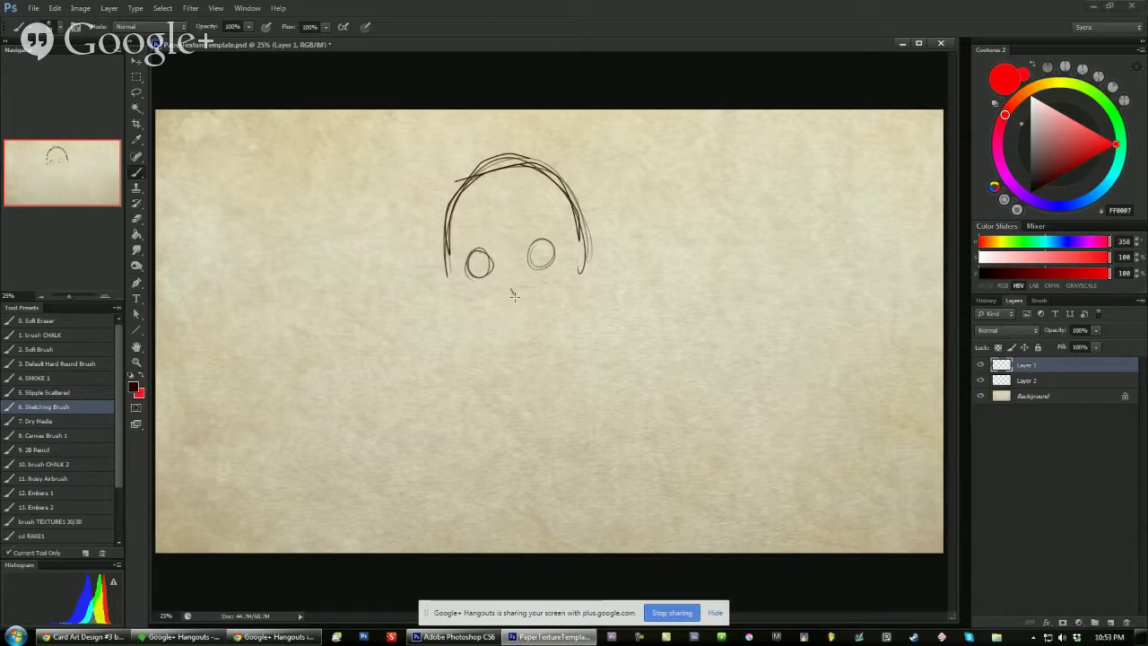
{"action": "mouse_move", "coordinate": [492, 317]}
{"action": "left_mouse_down"}
{"action": "mouse_move", "coordinate": [550, 300]}
{"action": "mouse_move", "coordinate": [496, 320]}
{"action": "left_mouse_up"}
{"action": "mouse_move", "coordinate": [583, 249]}
{"action": "left_mouse_down"}
{"action": "mouse_move", "coordinate": [567, 321]}
{"action": "mouse_move", "coordinate": [511, 355]}
{"action": "mouse_move", "coordinate": [444, 248]}
{"action": "mouse_move", "coordinate": [537, 347]}
{"action": "left_mouse_up"}
{"action": "mouse_move", "coordinate": [445, 267]}
{"action": "left_mouse_down"}
{"action": "mouse_move", "coordinate": [588, 251]}
{"action": "mouse_move", "coordinate": [585, 309]}
{"action": "left_mouse_up"}
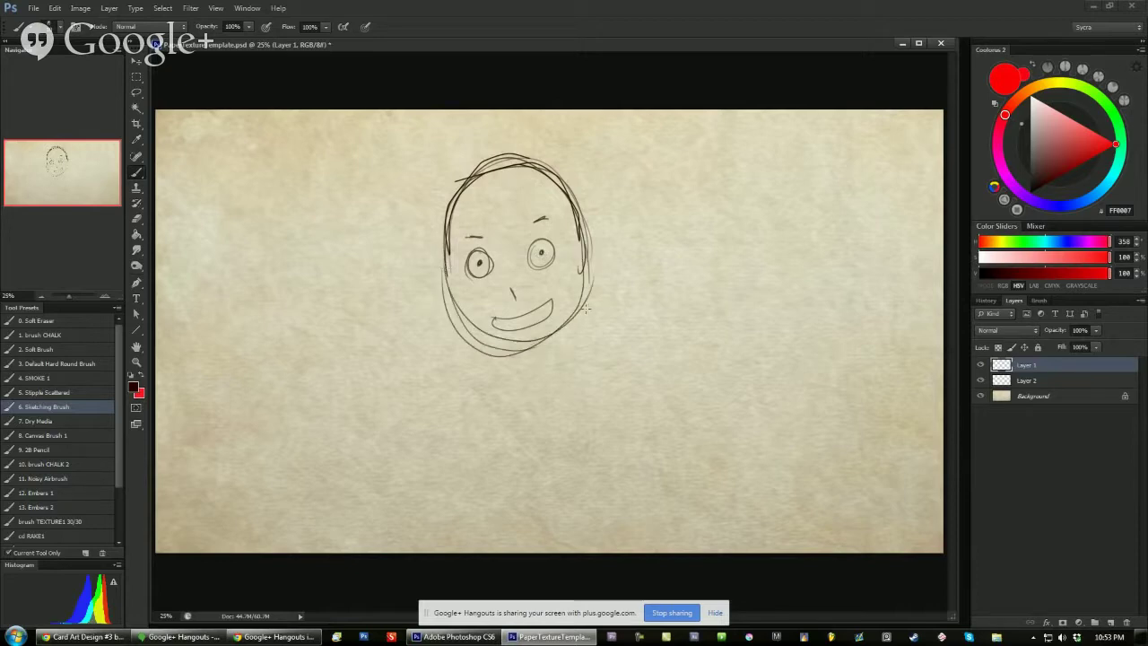
Draw a thin neck, sloping shoulders and a rounded bust below the smiling head.
{"action": "left_click_drag", "start_coordinate": [505, 348], "coordinate": [510, 366]}
{"action": "left_click_drag", "start_coordinate": [538, 344], "coordinate": [536, 364]}
{"action": "mouse_move", "coordinate": [514, 340]}
{"action": "left_mouse_down"}
{"action": "mouse_move", "coordinate": [517, 365]}
{"action": "mouse_move", "coordinate": [482, 384]}
{"action": "left_mouse_up"}
{"action": "mouse_move", "coordinate": [545, 362]}
{"action": "left_mouse_down"}
{"action": "mouse_move", "coordinate": [587, 391]}
{"action": "mouse_move", "coordinate": [482, 403]}
{"action": "mouse_move", "coordinate": [576, 387]}
{"action": "mouse_move", "coordinate": [550, 426]}
{"action": "mouse_move", "coordinate": [583, 391]}
{"action": "left_mouse_up"}
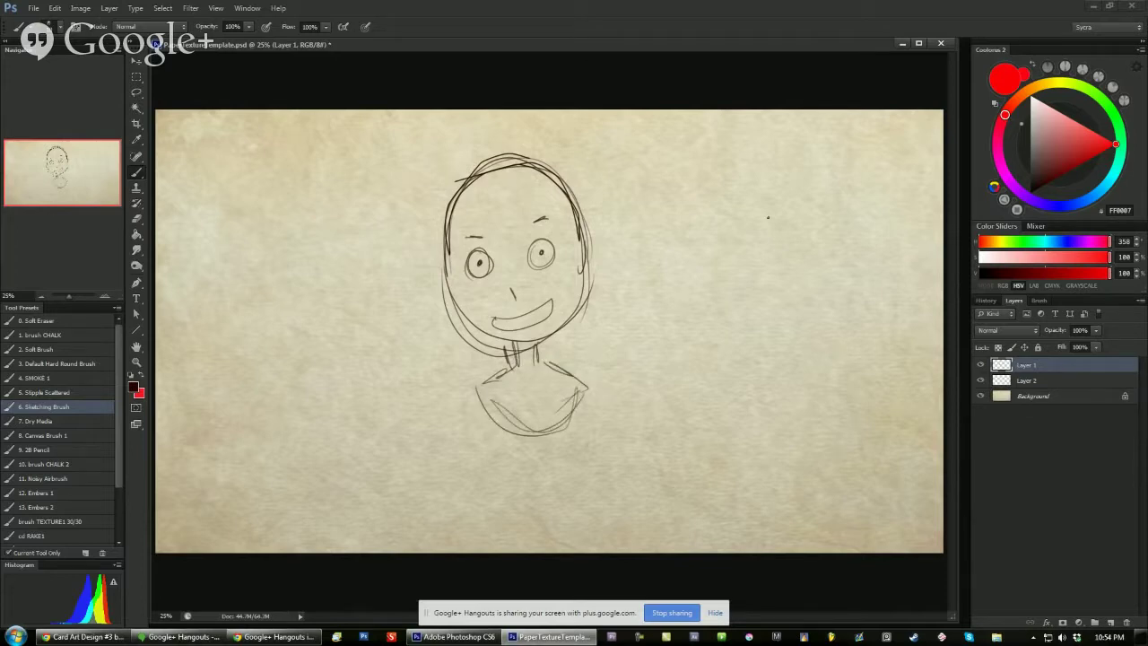
Erase the extra chin lines and ink the outline of the head, neck and bust with thick dark strokes.
{"action": "left_click_drag", "start_coordinate": [516, 339], "coordinate": [495, 389]}
{"action": "left_click_drag", "start_coordinate": [445, 298], "coordinate": [505, 360]}
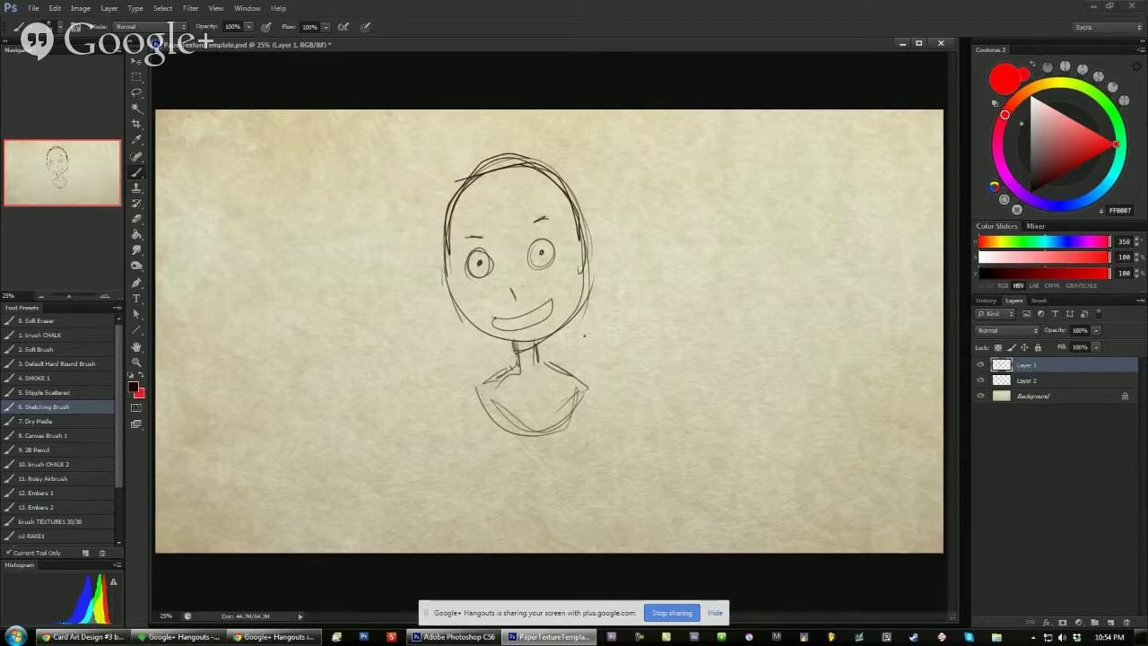
{"action": "mouse_move", "coordinate": [453, 200]}
{"action": "left_mouse_down"}
{"action": "mouse_move", "coordinate": [443, 285]}
{"action": "mouse_move", "coordinate": [514, 363]}
{"action": "mouse_move", "coordinate": [477, 384]}
{"action": "mouse_move", "coordinate": [556, 436]}
{"action": "mouse_move", "coordinate": [585, 384]}
{"action": "mouse_move", "coordinate": [540, 362]}
{"action": "mouse_move", "coordinate": [544, 337]}
{"action": "mouse_move", "coordinate": [574, 309]}
{"action": "mouse_move", "coordinate": [589, 229]}
{"action": "mouse_move", "coordinate": [557, 176]}
{"action": "mouse_move", "coordinate": [450, 195]}
{"action": "mouse_move", "coordinate": [559, 171]}
{"action": "mouse_move", "coordinate": [589, 305]}
{"action": "mouse_move", "coordinate": [563, 334]}
{"action": "left_mouse_up"}
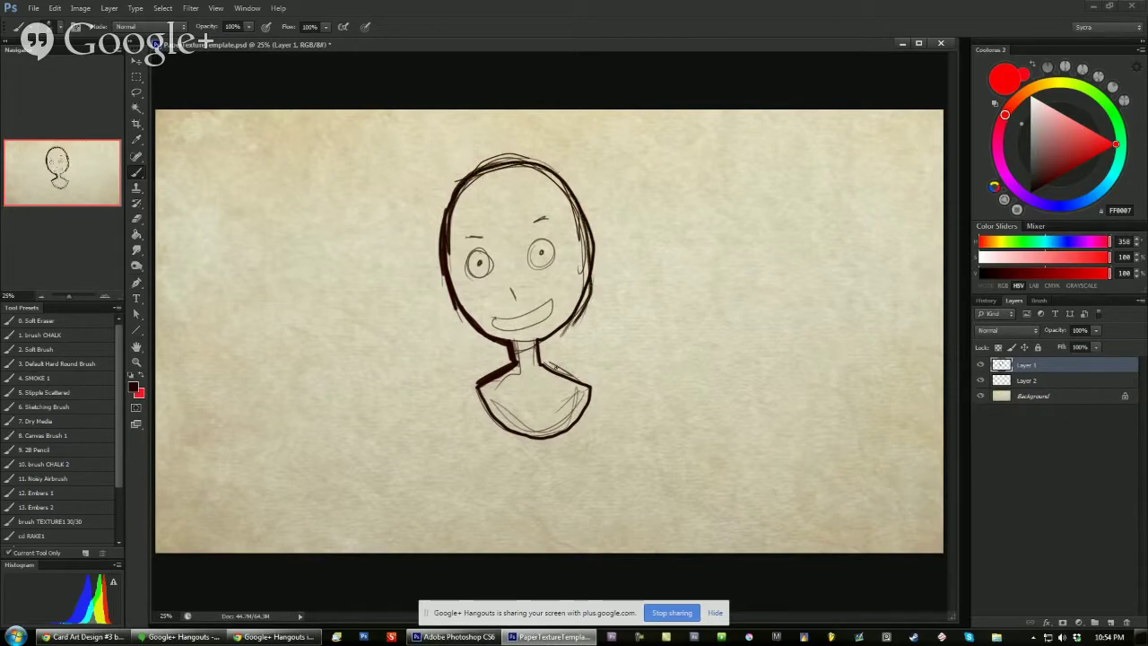
{"action": "mouse_move", "coordinate": [590, 226]}
{"action": "left_mouse_down"}
{"action": "mouse_move", "coordinate": [579, 309]}
{"action": "mouse_move", "coordinate": [535, 357]}
{"action": "left_mouse_up"}
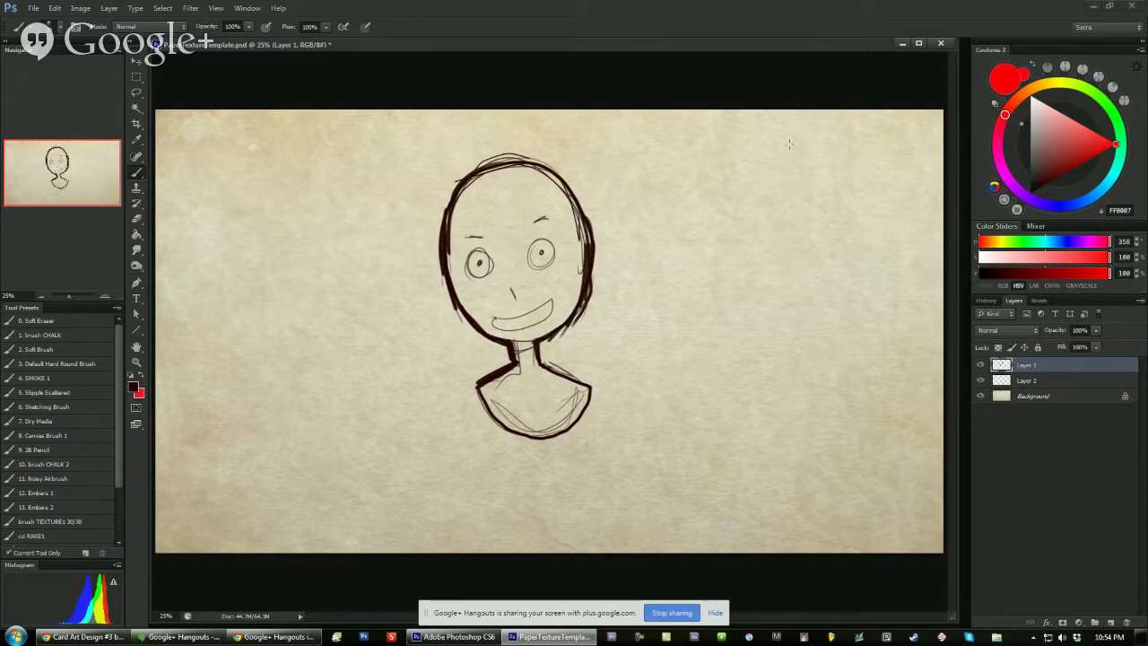
Draw a loose tilted ellipse, a long wavy line and several long near-vertical strokes in the empty space beside the head.
{"action": "mouse_move", "coordinate": [790, 144]}
{"action": "left_mouse_down"}
{"action": "mouse_move", "coordinate": [664, 204]}
{"action": "mouse_move", "coordinate": [884, 148]}
{"action": "mouse_move", "coordinate": [655, 211]}
{"action": "mouse_move", "coordinate": [852, 197]}
{"action": "left_mouse_up"}
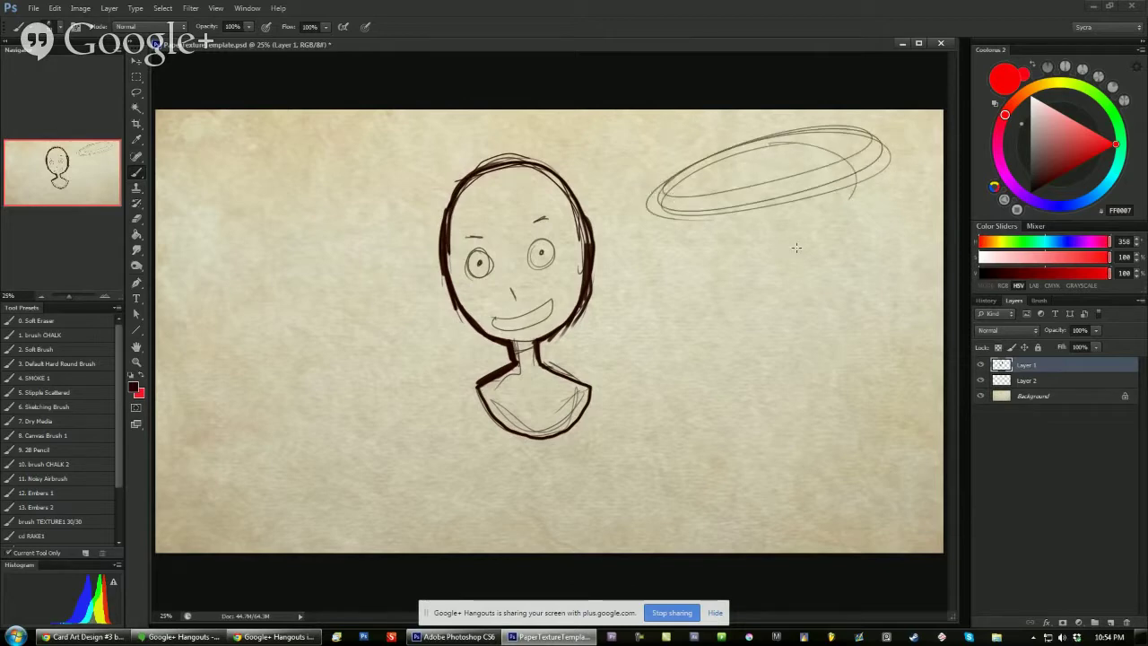
{"action": "left_click_drag", "start_coordinate": [796, 247], "coordinate": [786, 511]}
{"action": "left_click_drag", "start_coordinate": [709, 130], "coordinate": [681, 483]}
{"action": "left_click_drag", "start_coordinate": [749, 117], "coordinate": [700, 483]}
{"action": "mouse_move", "coordinate": [755, 135]}
{"action": "left_mouse_down"}
{"action": "mouse_move", "coordinate": [714, 482]}
{"action": "mouse_move", "coordinate": [735, 478]}
{"action": "left_mouse_up"}
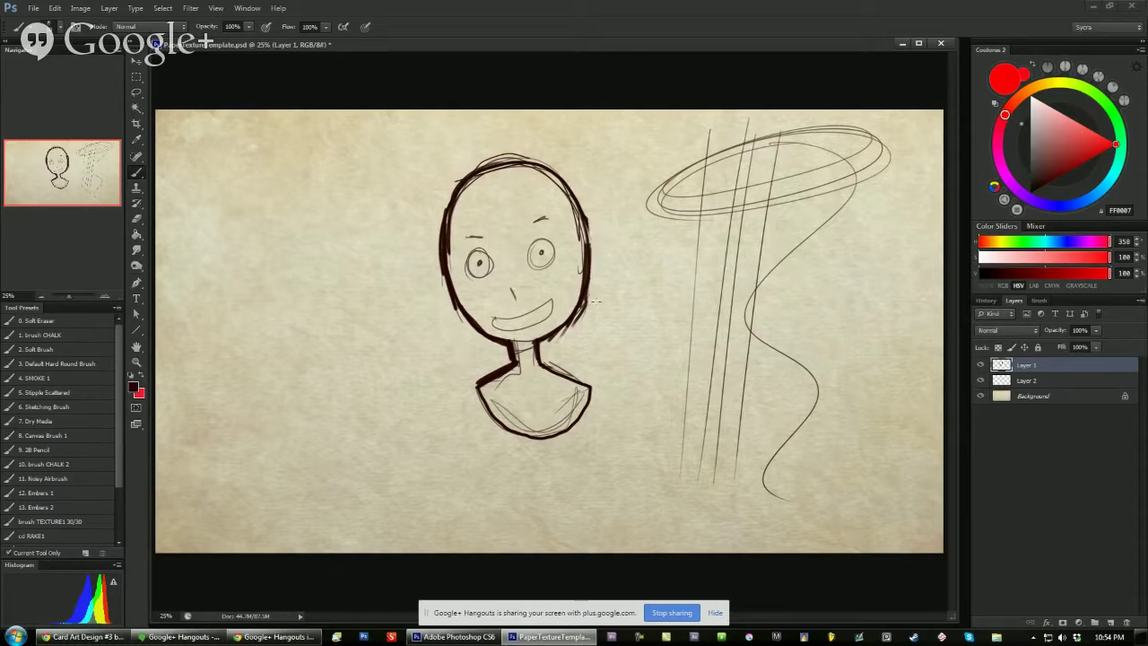
Clean up the stray lines along the head's cheeks, crown and chin.
{"action": "left_click_drag", "start_coordinate": [588, 287], "coordinate": [563, 342]}
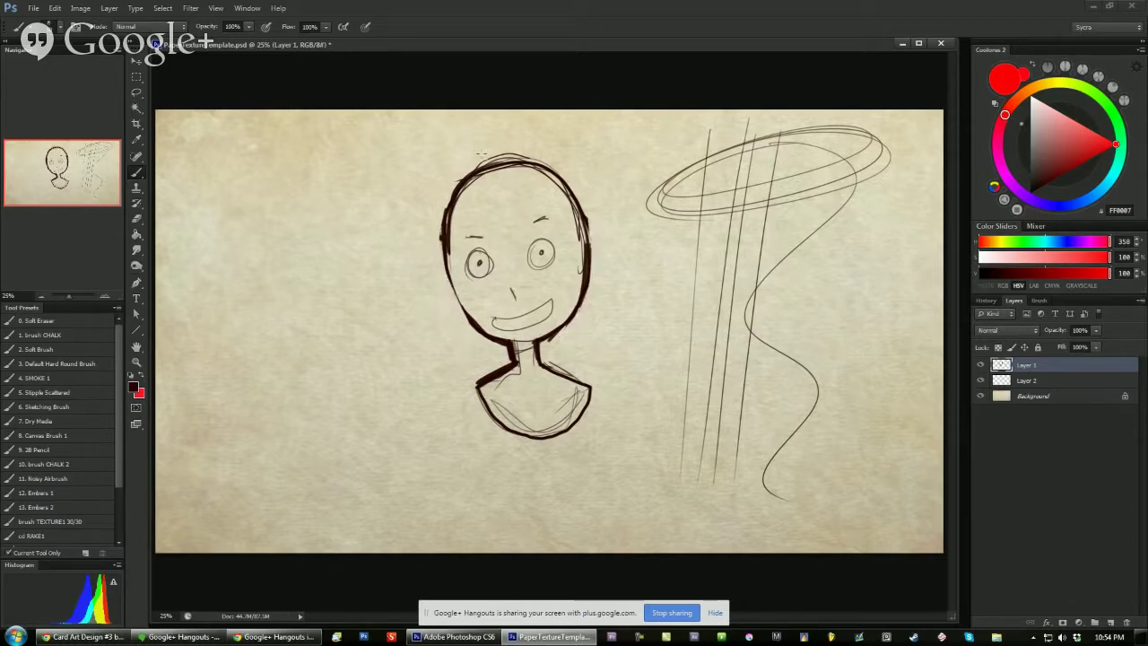
{"action": "mouse_move", "coordinate": [458, 184]}
{"action": "left_mouse_down"}
{"action": "mouse_move", "coordinate": [502, 159]}
{"action": "mouse_move", "coordinate": [543, 166]}
{"action": "left_mouse_up"}
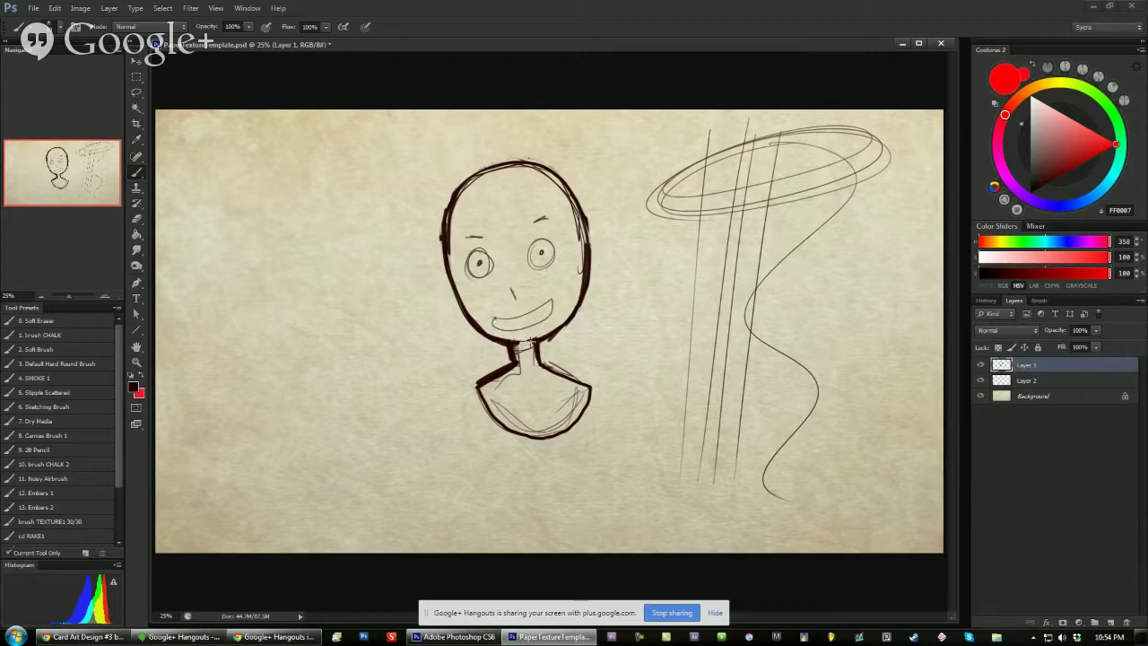
{"action": "left_click_drag", "start_coordinate": [541, 336], "coordinate": [519, 343]}
{"action": "mouse_move", "coordinate": [504, 334]}
{"action": "left_mouse_down"}
{"action": "mouse_move", "coordinate": [519, 344]}
{"action": "mouse_move", "coordinate": [383, 414]}
{"action": "left_mouse_up"}
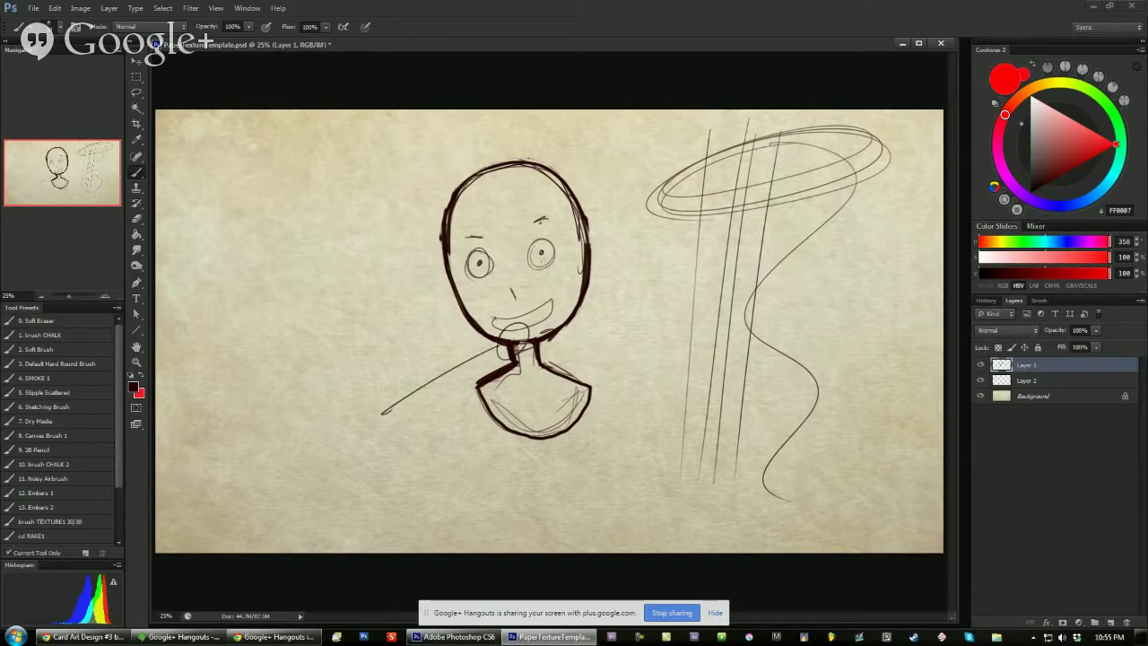
{"action": "key", "text": "ctrl+z"}
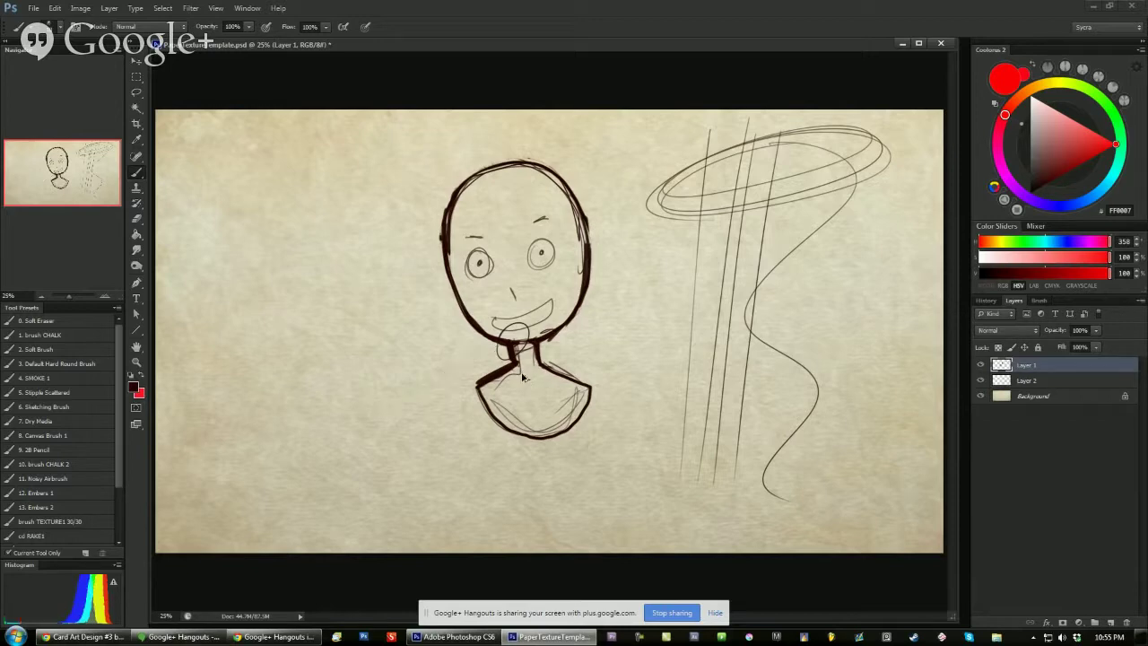
{"action": "key", "text": "ctrl+z"}
Draw a pointer line to the base of the neck and sketch a long pointed blade-like shape beside the bust.
{"action": "left_click_drag", "start_coordinate": [514, 346], "coordinate": [518, 382]}
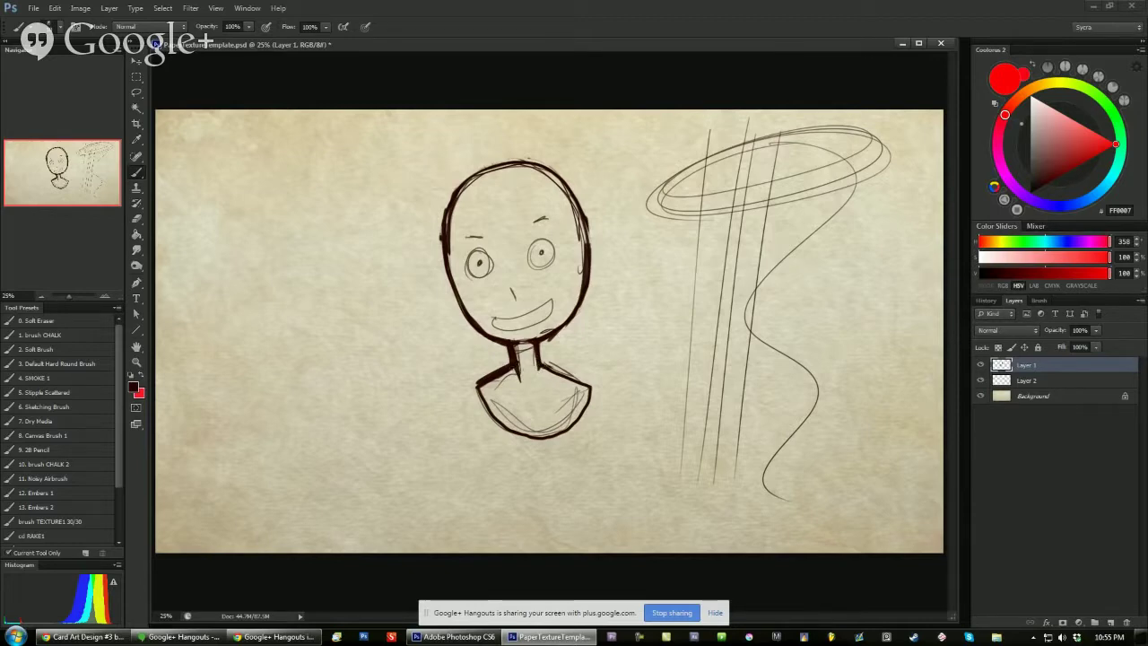
{"action": "left_click_drag", "start_coordinate": [449, 260], "coordinate": [462, 301]}
{"action": "mouse_move", "coordinate": [409, 389]}
{"action": "left_mouse_down"}
{"action": "mouse_move", "coordinate": [504, 355]}
{"action": "mouse_move", "coordinate": [506, 368]}
{"action": "left_mouse_up"}
{"action": "mouse_move", "coordinate": [299, 384]}
{"action": "left_mouse_down"}
{"action": "mouse_move", "coordinate": [315, 466]}
{"action": "mouse_move", "coordinate": [320, 376]}
{"action": "mouse_move", "coordinate": [338, 507]}
{"action": "left_mouse_up"}
{"action": "left_click_drag", "start_coordinate": [327, 444], "coordinate": [338, 508]}
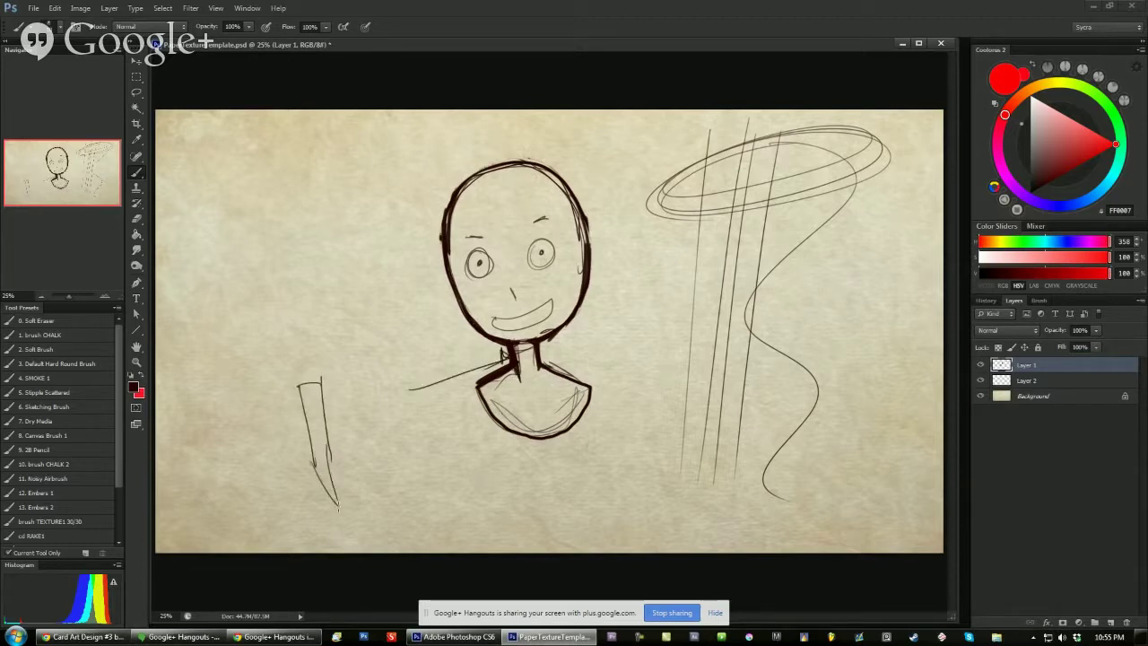
{"action": "mouse_move", "coordinate": [314, 387]}
{"action": "left_mouse_down"}
{"action": "mouse_move", "coordinate": [339, 499]}
{"action": "mouse_move", "coordinate": [320, 380]}
{"action": "mouse_move", "coordinate": [312, 468]}
{"action": "mouse_move", "coordinate": [332, 468]}
{"action": "mouse_move", "coordinate": [345, 510]}
{"action": "left_mouse_up"}
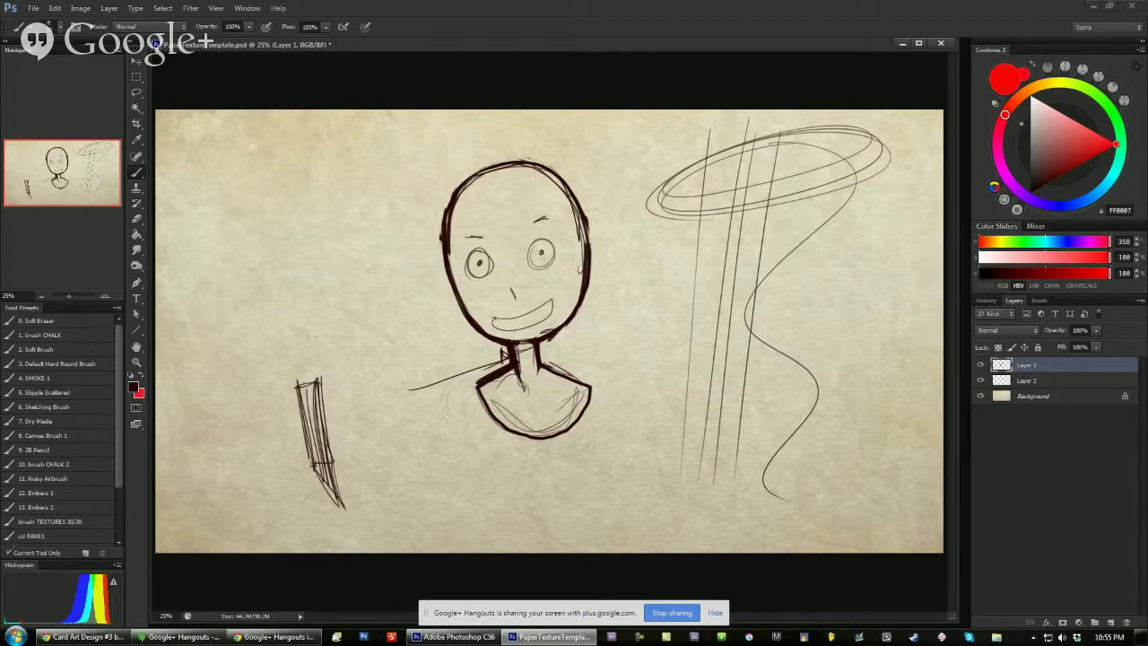
Rough in a bent arm and large fist over the bust with overlapping ovals, and erase the lines crossing inside them.
{"action": "mouse_move", "coordinate": [484, 382]}
{"action": "left_mouse_down"}
{"action": "mouse_move", "coordinate": [456, 408]}
{"action": "mouse_move", "coordinate": [477, 401]}
{"action": "left_mouse_up"}
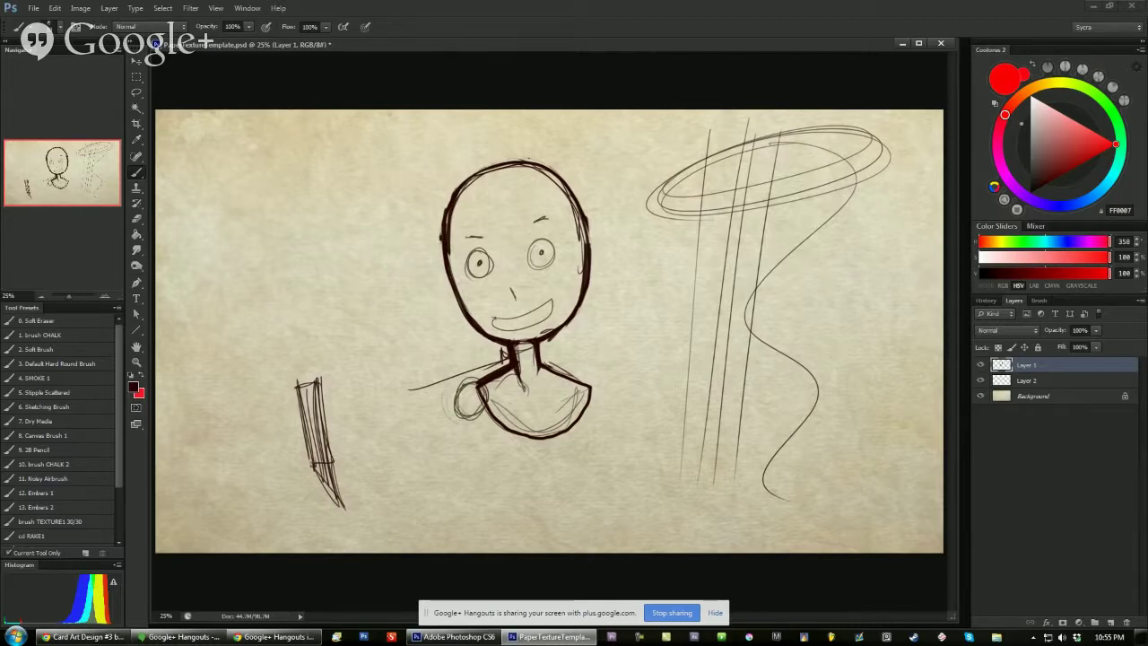
{"action": "mouse_move", "coordinate": [512, 362]}
{"action": "left_mouse_down"}
{"action": "mouse_move", "coordinate": [475, 376]}
{"action": "mouse_move", "coordinate": [462, 401]}
{"action": "mouse_move", "coordinate": [484, 394]}
{"action": "mouse_move", "coordinate": [472, 444]}
{"action": "mouse_move", "coordinate": [520, 400]}
{"action": "mouse_move", "coordinate": [502, 430]}
{"action": "mouse_move", "coordinate": [475, 422]}
{"action": "mouse_move", "coordinate": [560, 381]}
{"action": "mouse_move", "coordinate": [534, 439]}
{"action": "mouse_move", "coordinate": [542, 456]}
{"action": "mouse_move", "coordinate": [539, 434]}
{"action": "mouse_move", "coordinate": [493, 404]}
{"action": "mouse_move", "coordinate": [499, 428]}
{"action": "mouse_move", "coordinate": [480, 453]}
{"action": "mouse_move", "coordinate": [468, 440]}
{"action": "mouse_move", "coordinate": [475, 477]}
{"action": "mouse_move", "coordinate": [547, 444]}
{"action": "mouse_move", "coordinate": [502, 475]}
{"action": "mouse_move", "coordinate": [466, 470]}
{"action": "left_mouse_up"}
{"action": "left_click_drag", "start_coordinate": [534, 380], "coordinate": [518, 400]}
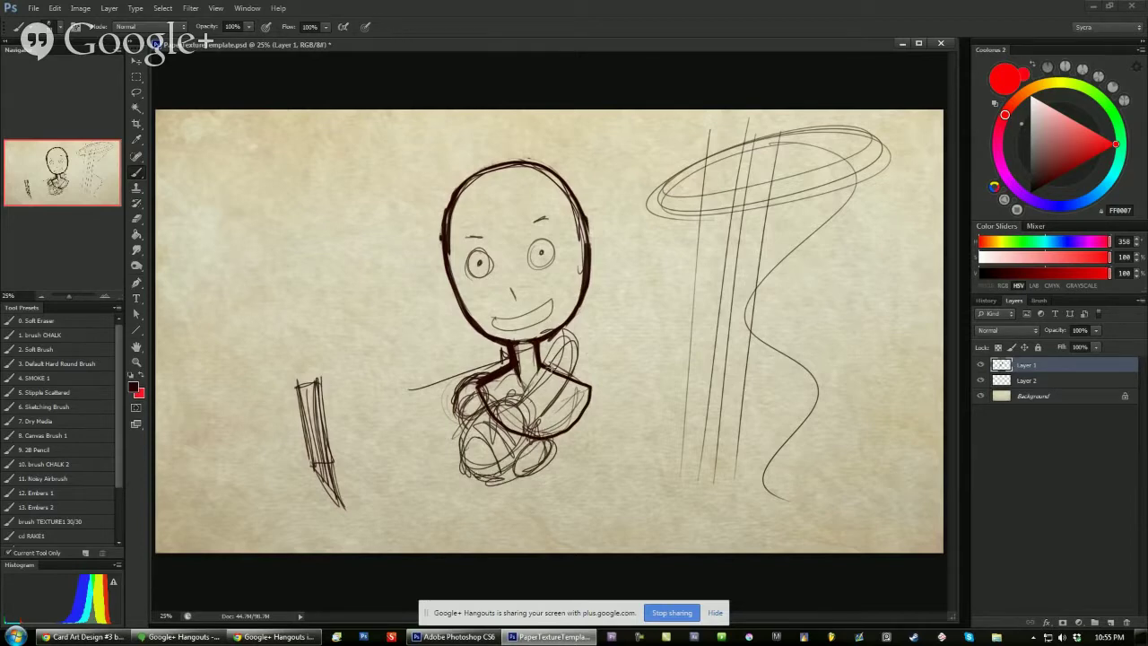
{"action": "mouse_move", "coordinate": [573, 348]}
{"action": "left_mouse_down"}
{"action": "mouse_move", "coordinate": [511, 429]}
{"action": "mouse_move", "coordinate": [495, 415]}
{"action": "mouse_move", "coordinate": [507, 453]}
{"action": "left_mouse_up"}
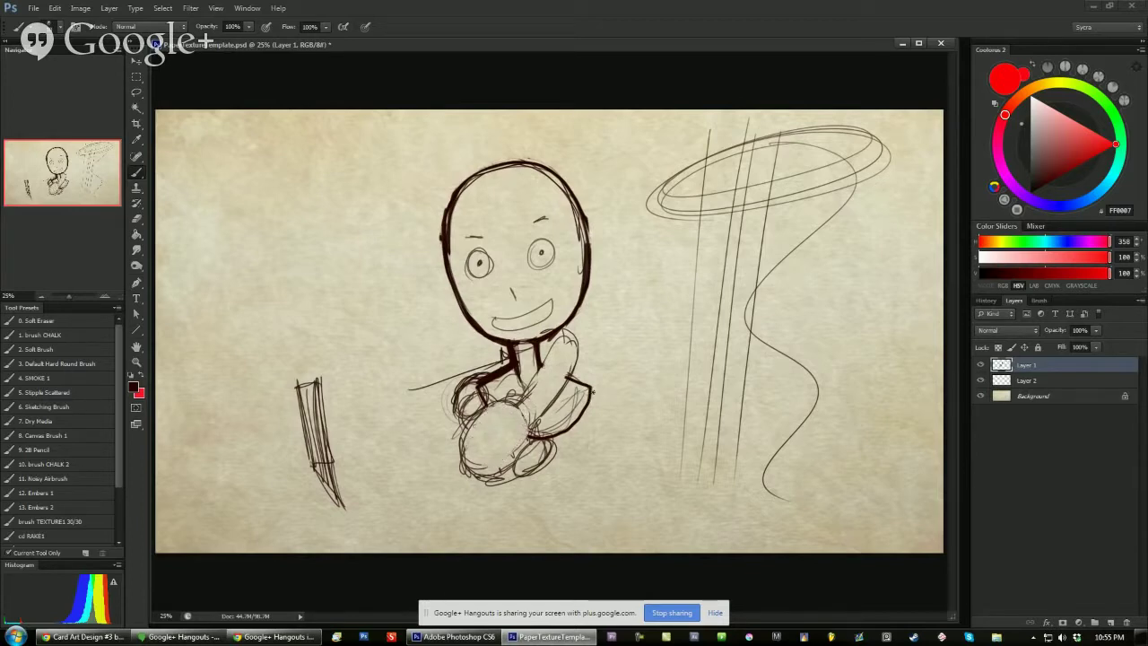
Ink the arm, fist and far shoulder with thick outlines, and add the finger lines on the fist.
{"action": "mouse_move", "coordinate": [484, 408]}
{"action": "left_mouse_down"}
{"action": "mouse_move", "coordinate": [524, 402]}
{"action": "mouse_move", "coordinate": [472, 418]}
{"action": "mouse_move", "coordinate": [455, 466]}
{"action": "mouse_move", "coordinate": [504, 482]}
{"action": "mouse_move", "coordinate": [537, 430]}
{"action": "mouse_move", "coordinate": [520, 472]}
{"action": "mouse_move", "coordinate": [542, 458]}
{"action": "mouse_move", "coordinate": [535, 412]}
{"action": "mouse_move", "coordinate": [556, 386]}
{"action": "mouse_move", "coordinate": [509, 397]}
{"action": "mouse_move", "coordinate": [562, 321]}
{"action": "mouse_move", "coordinate": [582, 363]}
{"action": "mouse_move", "coordinate": [552, 394]}
{"action": "mouse_move", "coordinate": [560, 323]}
{"action": "mouse_move", "coordinate": [529, 408]}
{"action": "left_mouse_up"}
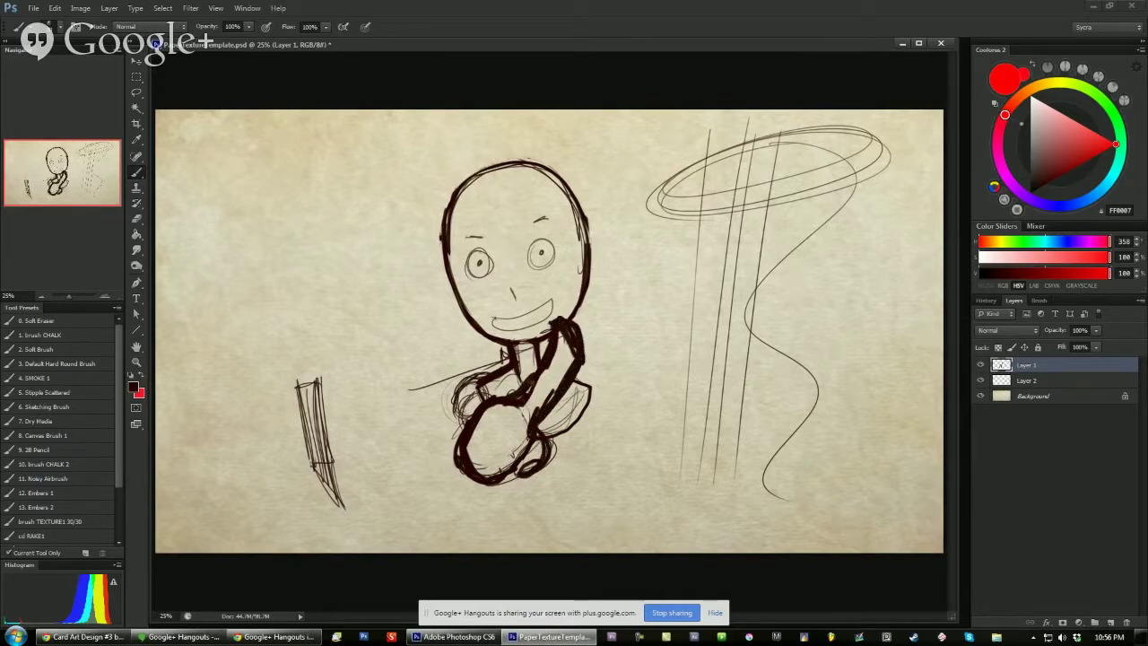
{"action": "mouse_move", "coordinate": [549, 343]}
{"action": "left_mouse_down"}
{"action": "mouse_move", "coordinate": [558, 335]}
{"action": "mouse_move", "coordinate": [571, 355]}
{"action": "mouse_move", "coordinate": [509, 420]}
{"action": "mouse_move", "coordinate": [531, 441]}
{"action": "left_mouse_up"}
{"action": "mouse_move", "coordinate": [493, 412]}
{"action": "left_mouse_down"}
{"action": "mouse_move", "coordinate": [530, 439]}
{"action": "mouse_move", "coordinate": [502, 414]}
{"action": "mouse_move", "coordinate": [513, 473]}
{"action": "mouse_move", "coordinate": [492, 475]}
{"action": "left_mouse_up"}
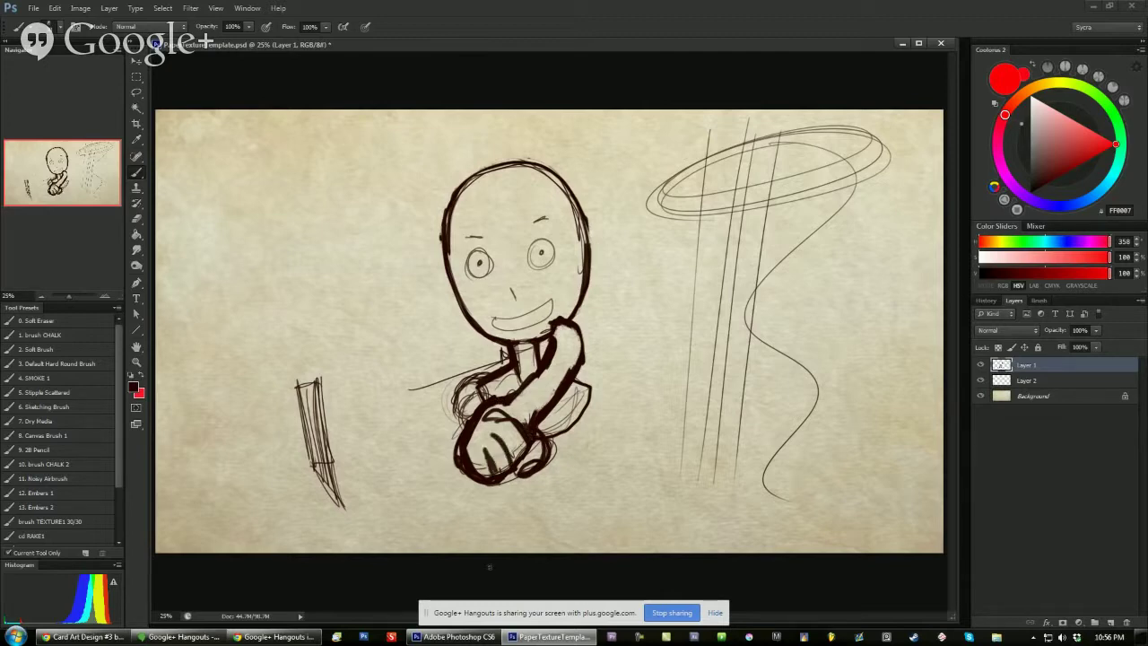
{"action": "mouse_move", "coordinate": [461, 432]}
{"action": "left_mouse_down"}
{"action": "mouse_move", "coordinate": [472, 380]}
{"action": "mouse_move", "coordinate": [508, 360]}
{"action": "left_mouse_up"}
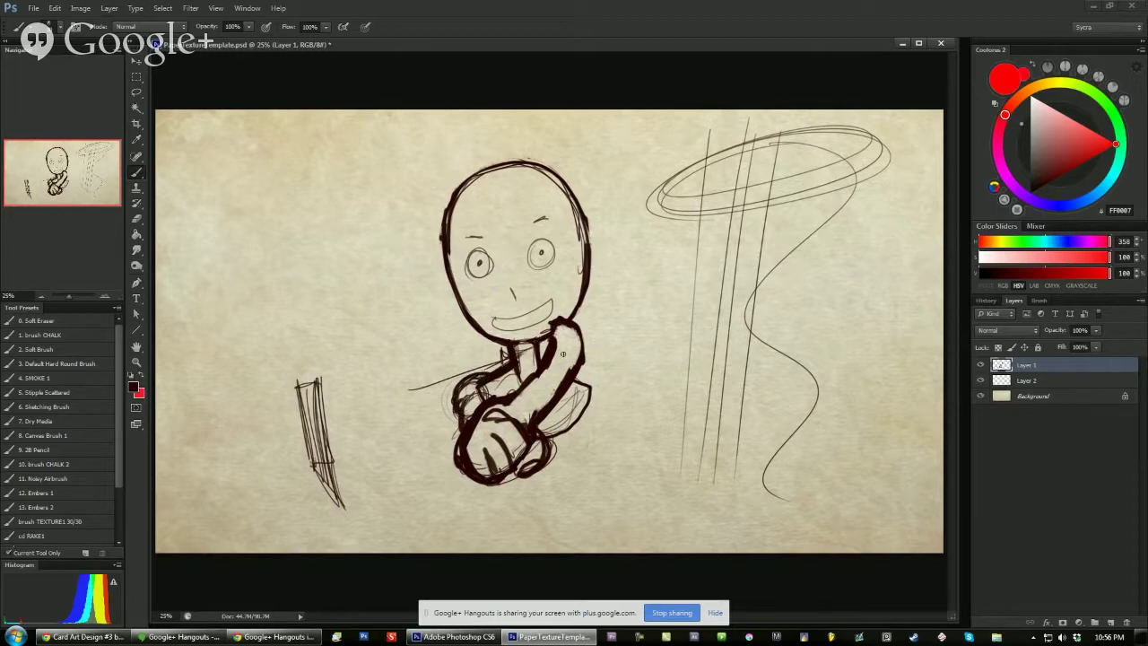
Draw a narrow upright form above the fist and erase the diagonal arm that reaches up to the chin.
{"action": "mouse_move", "coordinate": [511, 405]}
{"action": "left_mouse_down"}
{"action": "mouse_move", "coordinate": [541, 395]}
{"action": "mouse_move", "coordinate": [508, 411]}
{"action": "mouse_move", "coordinate": [529, 359]}
{"action": "mouse_move", "coordinate": [542, 387]}
{"action": "mouse_move", "coordinate": [510, 371]}
{"action": "mouse_move", "coordinate": [540, 395]}
{"action": "left_mouse_up"}
{"action": "left_click_drag", "start_coordinate": [531, 413], "coordinate": [544, 422]}
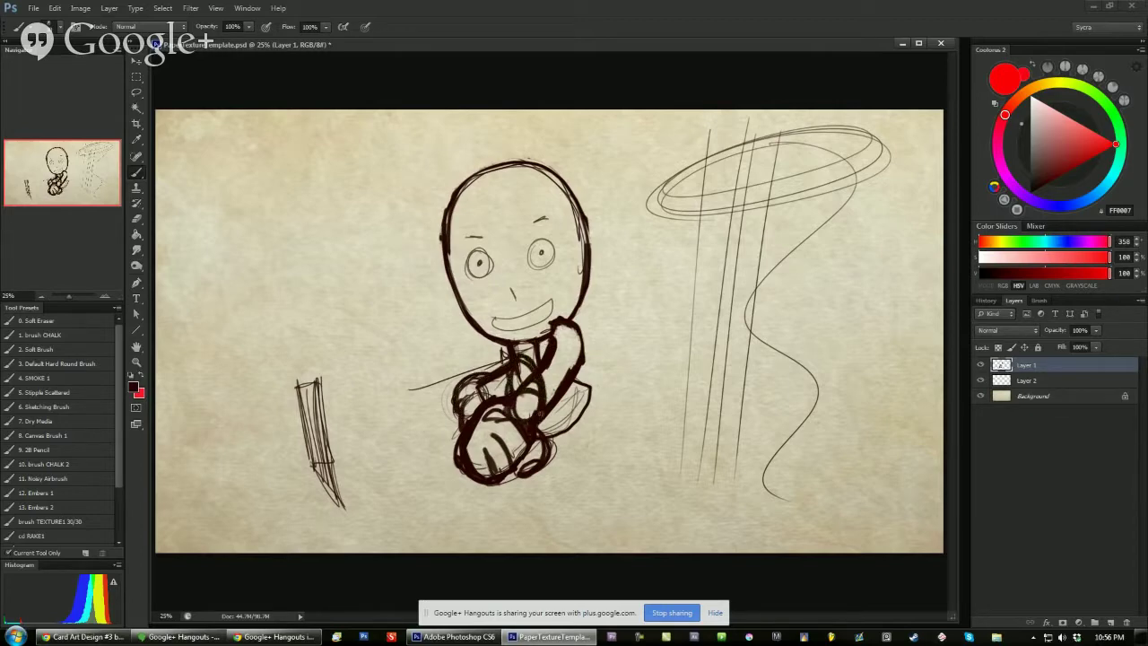
{"action": "mouse_move", "coordinate": [558, 321]}
{"action": "left_mouse_down"}
{"action": "mouse_move", "coordinate": [555, 374]}
{"action": "mouse_move", "coordinate": [581, 395]}
{"action": "mouse_move", "coordinate": [581, 380]}
{"action": "mouse_move", "coordinate": [526, 406]}
{"action": "mouse_move", "coordinate": [579, 323]}
{"action": "left_mouse_up"}
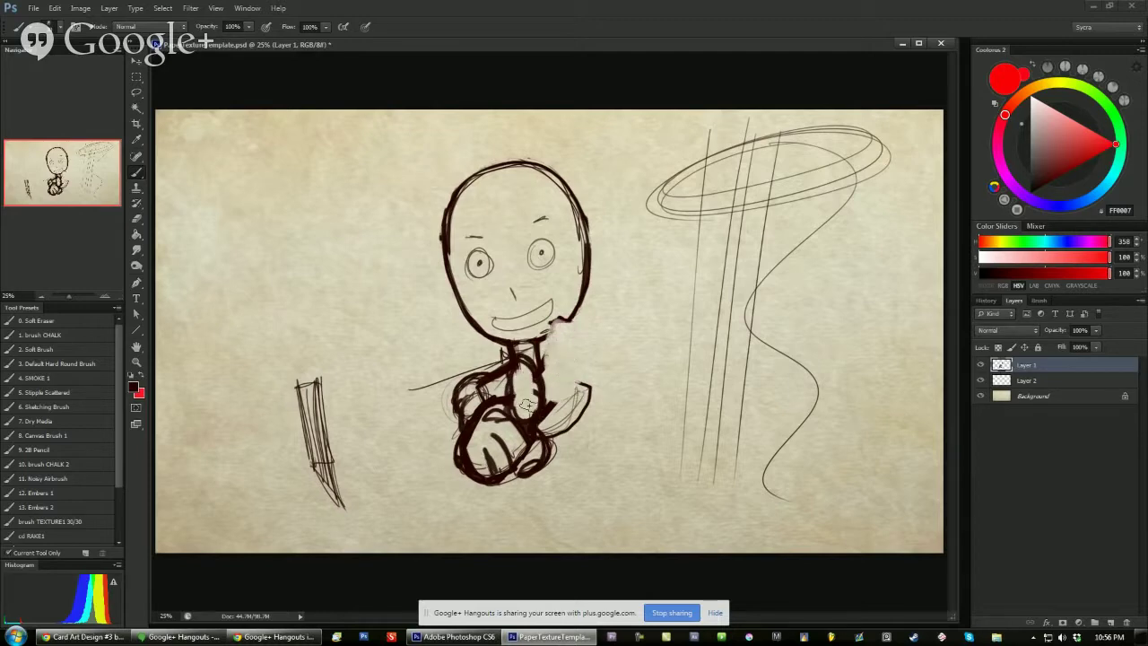
Shade the upright form above the fist, and draw thick shoulder and arm lines extending outward from the neck.
{"action": "mouse_move", "coordinate": [529, 407]}
{"action": "left_mouse_down"}
{"action": "mouse_move", "coordinate": [509, 400]}
{"action": "mouse_move", "coordinate": [495, 418]}
{"action": "left_mouse_up"}
{"action": "mouse_move", "coordinate": [512, 375]}
{"action": "left_mouse_down"}
{"action": "mouse_move", "coordinate": [512, 400]}
{"action": "mouse_move", "coordinate": [492, 410]}
{"action": "mouse_move", "coordinate": [536, 398]}
{"action": "mouse_move", "coordinate": [522, 400]}
{"action": "mouse_move", "coordinate": [527, 416]}
{"action": "left_mouse_up"}
{"action": "mouse_move", "coordinate": [544, 344]}
{"action": "left_mouse_down"}
{"action": "mouse_move", "coordinate": [576, 307]}
{"action": "mouse_move", "coordinate": [582, 361]}
{"action": "mouse_move", "coordinate": [633, 418]}
{"action": "left_mouse_up"}
{"action": "left_click_drag", "start_coordinate": [578, 417], "coordinate": [617, 443]}
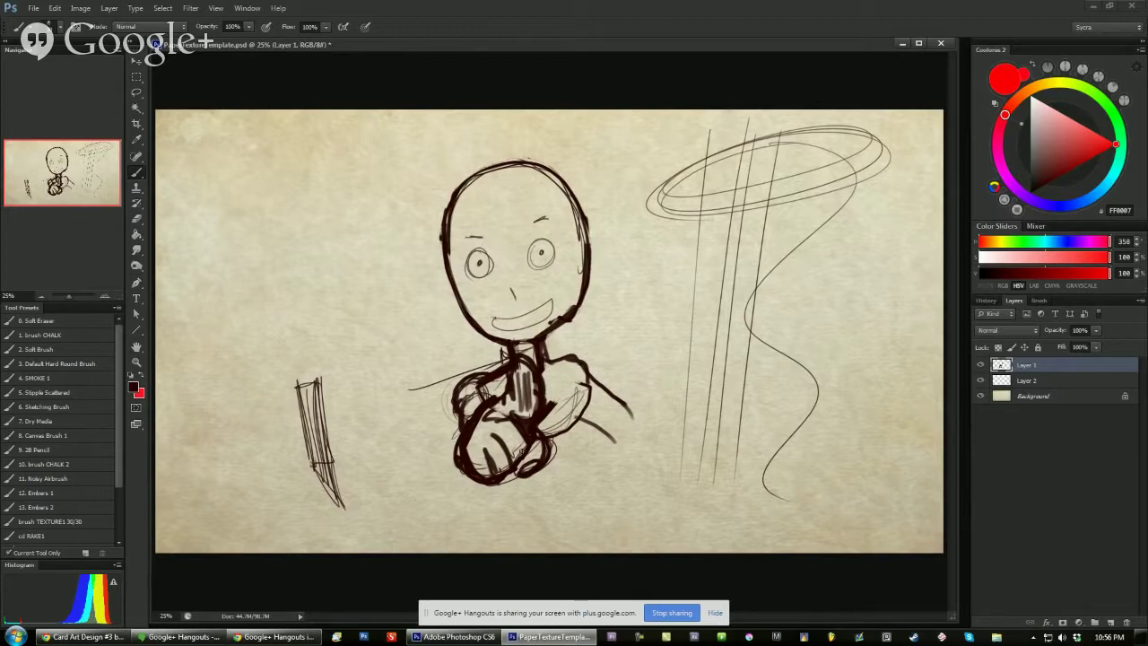
Clear the whole sketch from the layer and select the 6. Sketching Brush preset.
{"action": "key", "text": "ctrl+a"}
{"action": "key", "text": "Delete"}
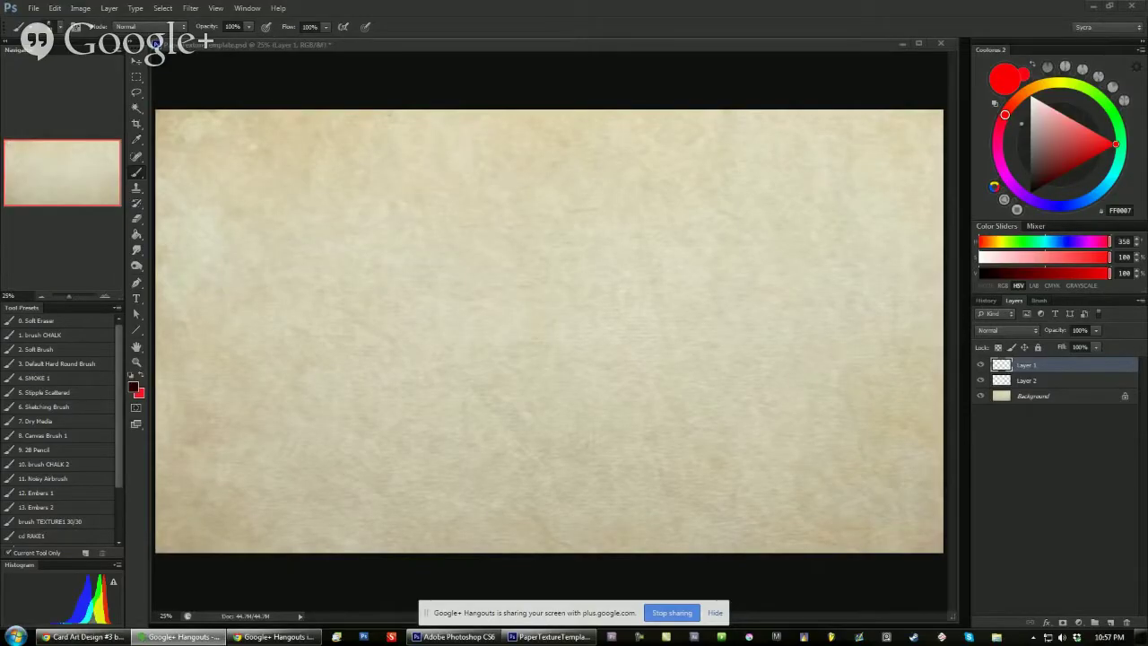
{"action": "left_click", "coordinate": [63, 407]}
Sketch a slim standing figure's oval head, neck and torso, with one hand on the hip and the other arm held out.
{"action": "left_click_drag", "start_coordinate": [408, 158], "coordinate": [375, 204]}
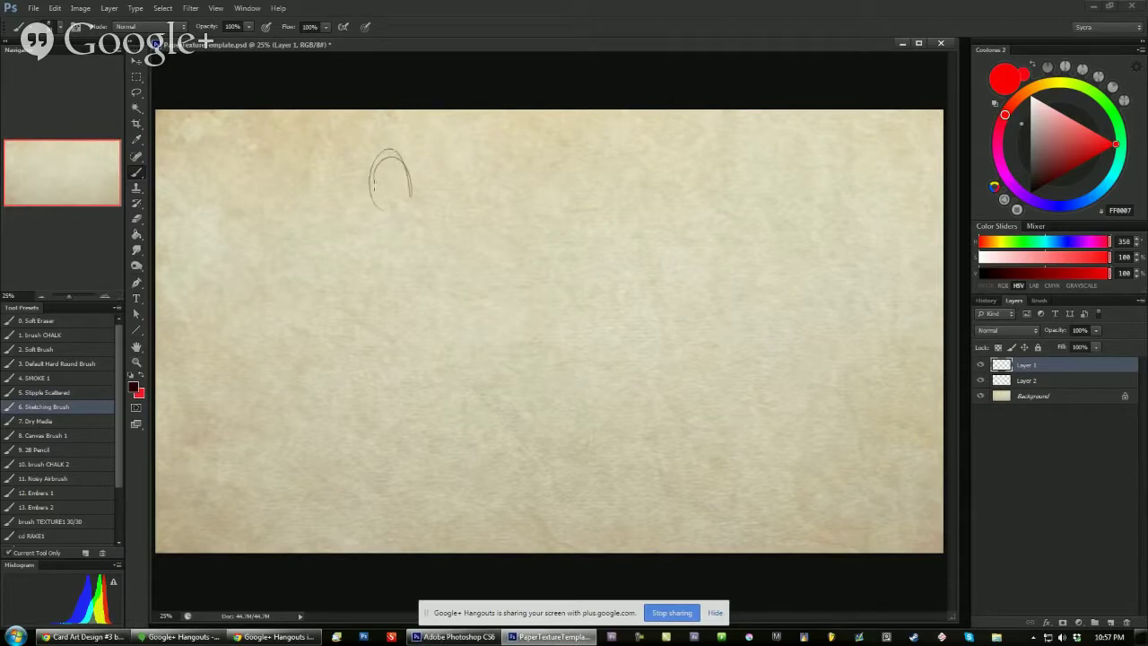
{"action": "mouse_move", "coordinate": [375, 151]}
{"action": "left_mouse_down"}
{"action": "mouse_move", "coordinate": [412, 192]}
{"action": "mouse_move", "coordinate": [401, 212]}
{"action": "left_mouse_up"}
{"action": "mouse_move", "coordinate": [409, 163]}
{"action": "left_mouse_down"}
{"action": "mouse_move", "coordinate": [408, 226]}
{"action": "mouse_move", "coordinate": [449, 236]}
{"action": "mouse_move", "coordinate": [457, 253]}
{"action": "mouse_move", "coordinate": [433, 311]}
{"action": "left_mouse_up"}
{"action": "mouse_move", "coordinate": [398, 213]}
{"action": "left_mouse_down"}
{"action": "mouse_move", "coordinate": [406, 305]}
{"action": "mouse_move", "coordinate": [415, 300]}
{"action": "left_mouse_up"}
{"action": "left_click_drag", "start_coordinate": [427, 233], "coordinate": [411, 305]}
{"action": "left_click_drag", "start_coordinate": [386, 314], "coordinate": [409, 303]}
{"action": "mouse_move", "coordinate": [371, 230]}
{"action": "left_mouse_down"}
{"action": "mouse_move", "coordinate": [388, 315]}
{"action": "mouse_move", "coordinate": [314, 326]}
{"action": "mouse_move", "coordinate": [352, 308]}
{"action": "left_mouse_up"}
Draw the standing figure's hips and long, slightly spread legs down to the feet.
{"action": "left_click_drag", "start_coordinate": [387, 260], "coordinate": [380, 430]}
{"action": "mouse_move", "coordinate": [384, 334]}
{"action": "left_mouse_down"}
{"action": "mouse_move", "coordinate": [423, 348]}
{"action": "mouse_move", "coordinate": [447, 459]}
{"action": "left_mouse_up"}
{"action": "mouse_move", "coordinate": [427, 391]}
{"action": "left_mouse_down"}
{"action": "mouse_move", "coordinate": [445, 482]}
{"action": "mouse_move", "coordinate": [472, 489]}
{"action": "left_mouse_up"}
{"action": "mouse_move", "coordinate": [394, 325]}
{"action": "left_mouse_down"}
{"action": "mouse_move", "coordinate": [387, 485]}
{"action": "mouse_move", "coordinate": [376, 350]}
{"action": "left_mouse_up"}
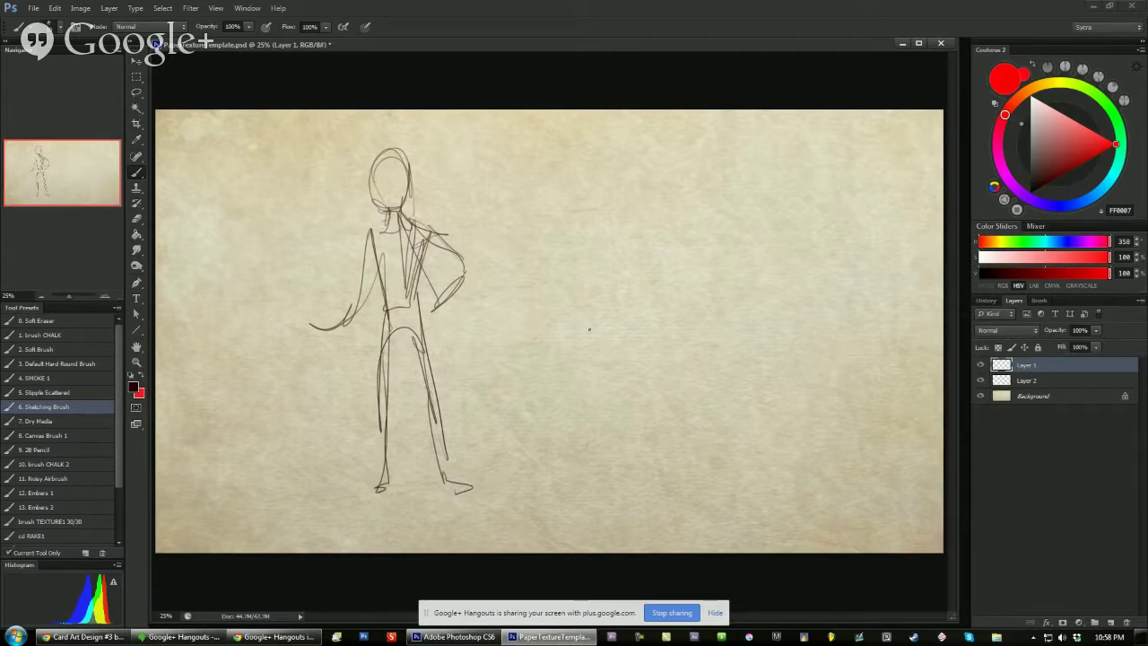
Draw an arrow pointing away from the figure, and mark the head top and head-to-elbow slope on both figure and copy.
{"action": "mouse_move", "coordinate": [490, 293]}
{"action": "left_mouse_down"}
{"action": "mouse_move", "coordinate": [619, 285]}
{"action": "mouse_move", "coordinate": [617, 304]}
{"action": "left_mouse_up"}
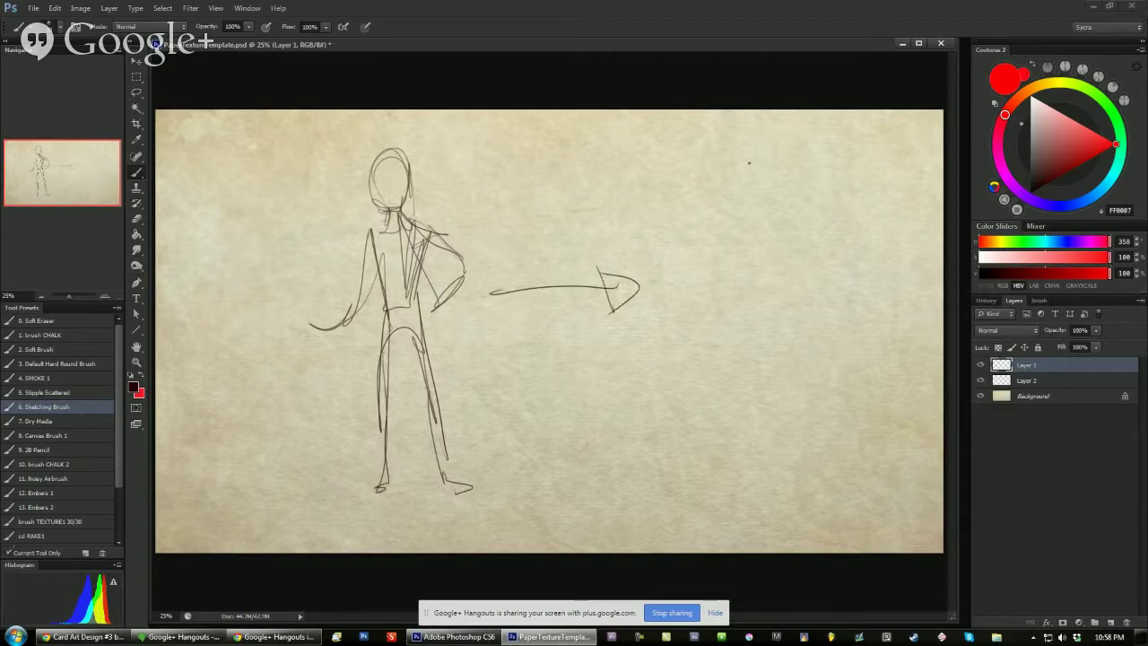
{"action": "mouse_move", "coordinate": [750, 134]}
{"action": "left_mouse_down"}
{"action": "mouse_move", "coordinate": [739, 136]}
{"action": "mouse_move", "coordinate": [772, 134]}
{"action": "left_mouse_up"}
{"action": "mouse_move", "coordinate": [405, 149]}
{"action": "left_mouse_down"}
{"action": "mouse_move", "coordinate": [381, 151]}
{"action": "mouse_move", "coordinate": [473, 256]}
{"action": "left_mouse_up"}
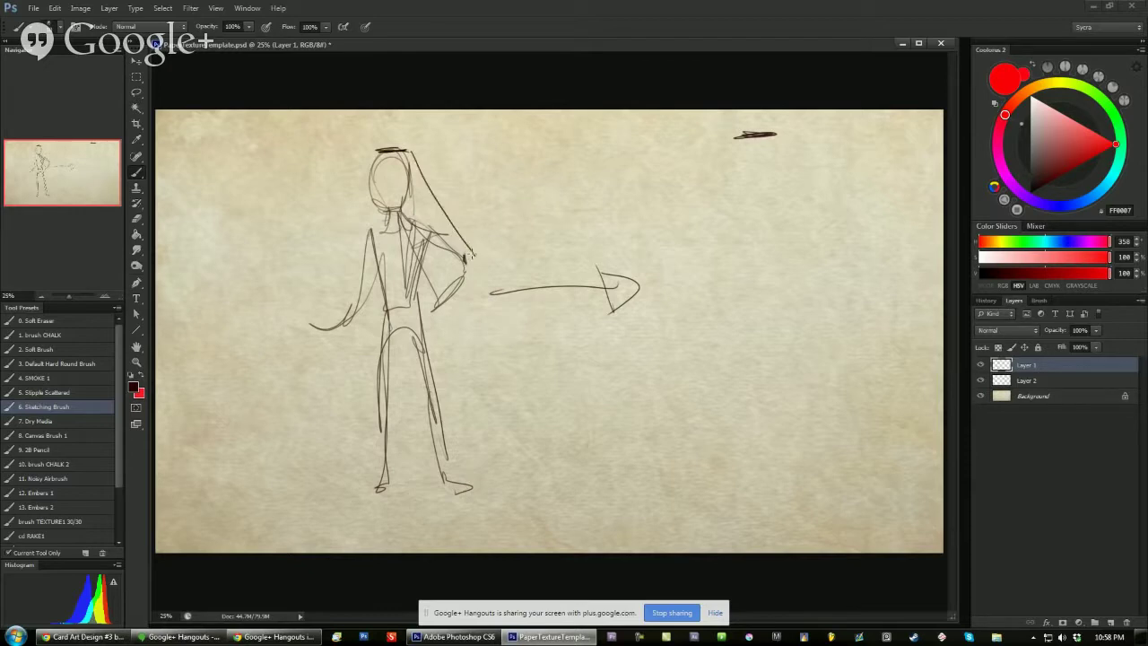
{"action": "left_click_drag", "start_coordinate": [784, 154], "coordinate": [829, 233]}
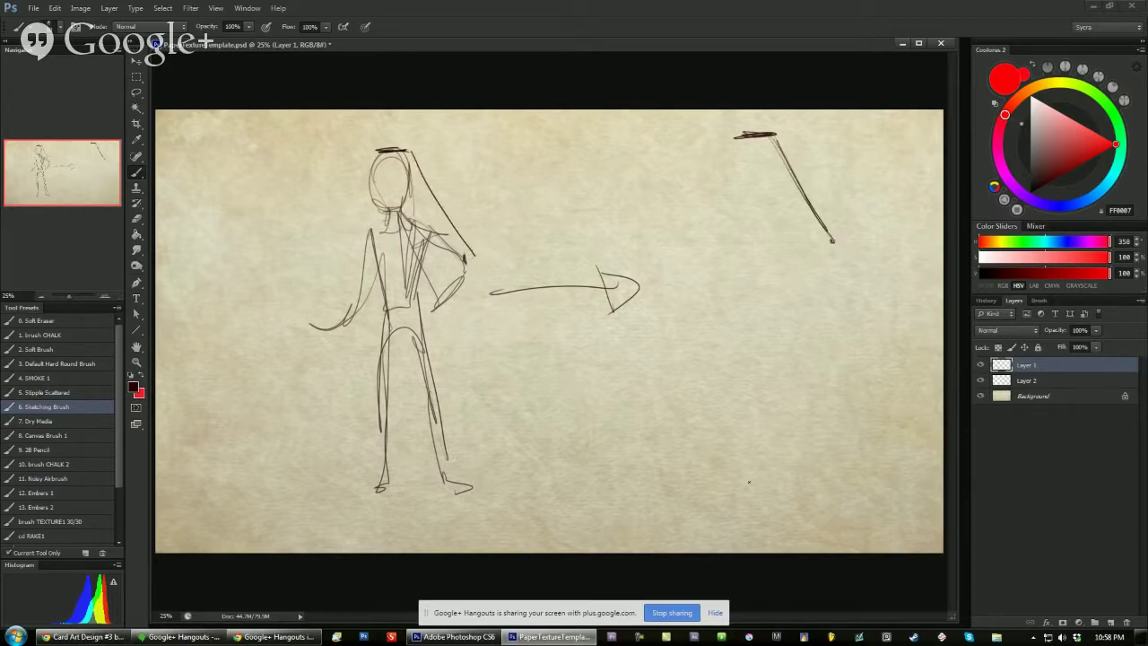
Mark the copy's foot line and draw the two long slanted envelope sides running down to it from elbow and hand.
{"action": "left_click_drag", "start_coordinate": [760, 480], "coordinate": [780, 483]}
{"action": "left_click_drag", "start_coordinate": [834, 244], "coordinate": [778, 479]}
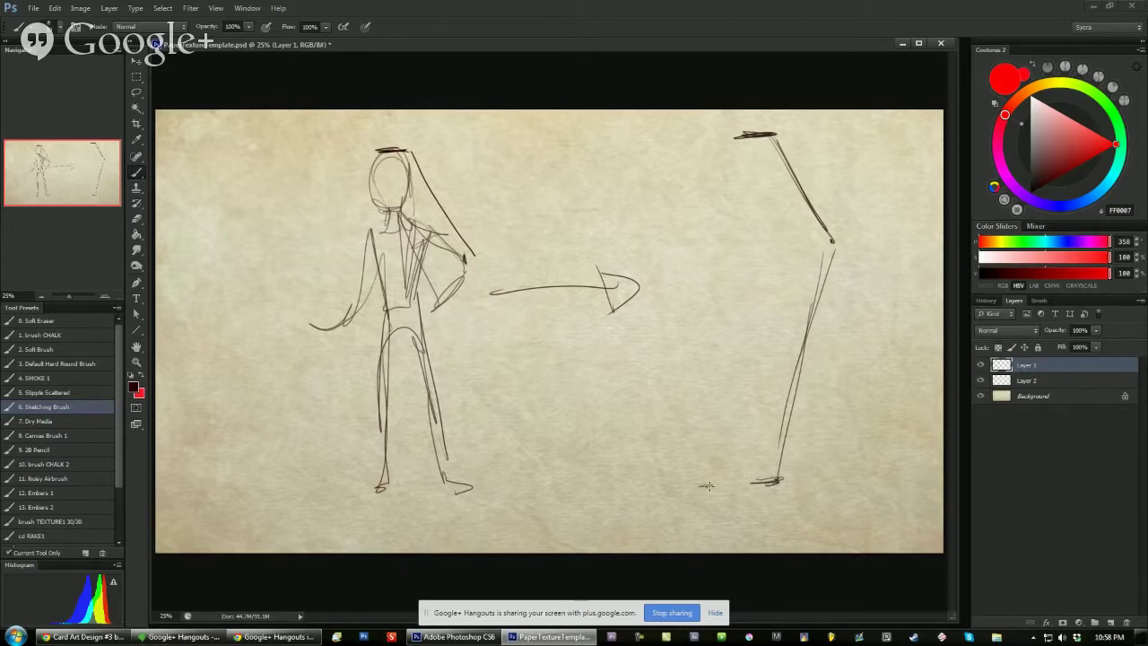
{"action": "mouse_move", "coordinate": [708, 486]}
{"action": "left_mouse_down"}
{"action": "mouse_move", "coordinate": [782, 482]}
{"action": "mouse_move", "coordinate": [693, 487]}
{"action": "left_mouse_up"}
{"action": "left_click_drag", "start_coordinate": [653, 305], "coordinate": [696, 485]}
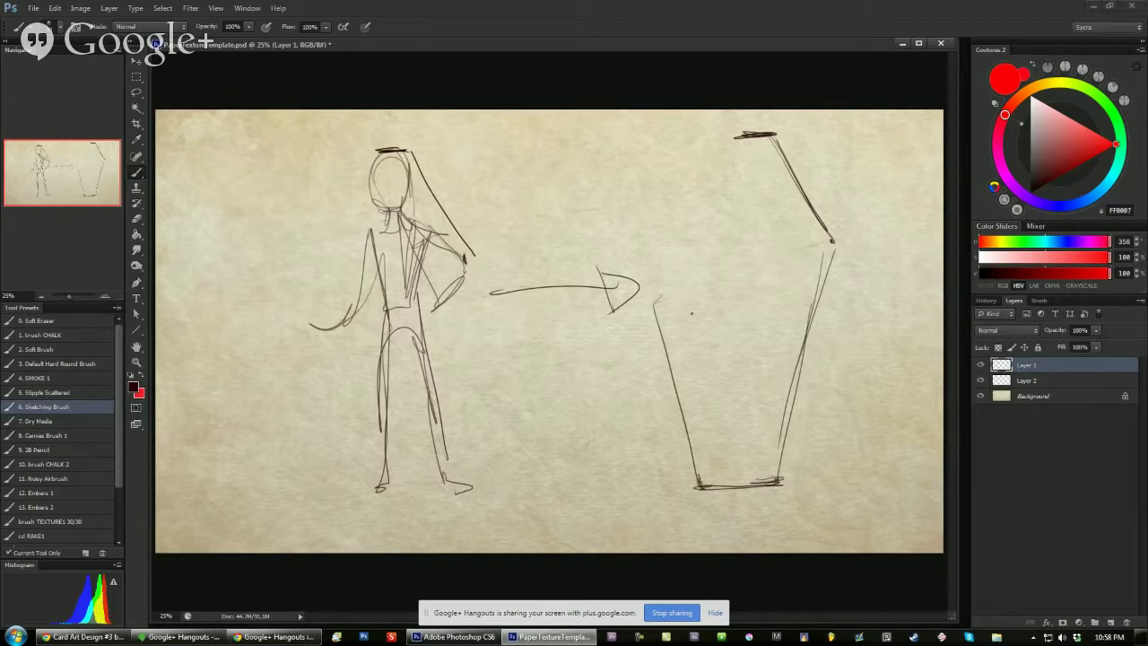
Redraw the envelope's hand-to-foot edge further inward and close the shape with a slanted edge from head top to hand.
{"action": "left_click_drag", "start_coordinate": [687, 291], "coordinate": [708, 401]}
{"action": "left_click_drag", "start_coordinate": [686, 296], "coordinate": [704, 440]}
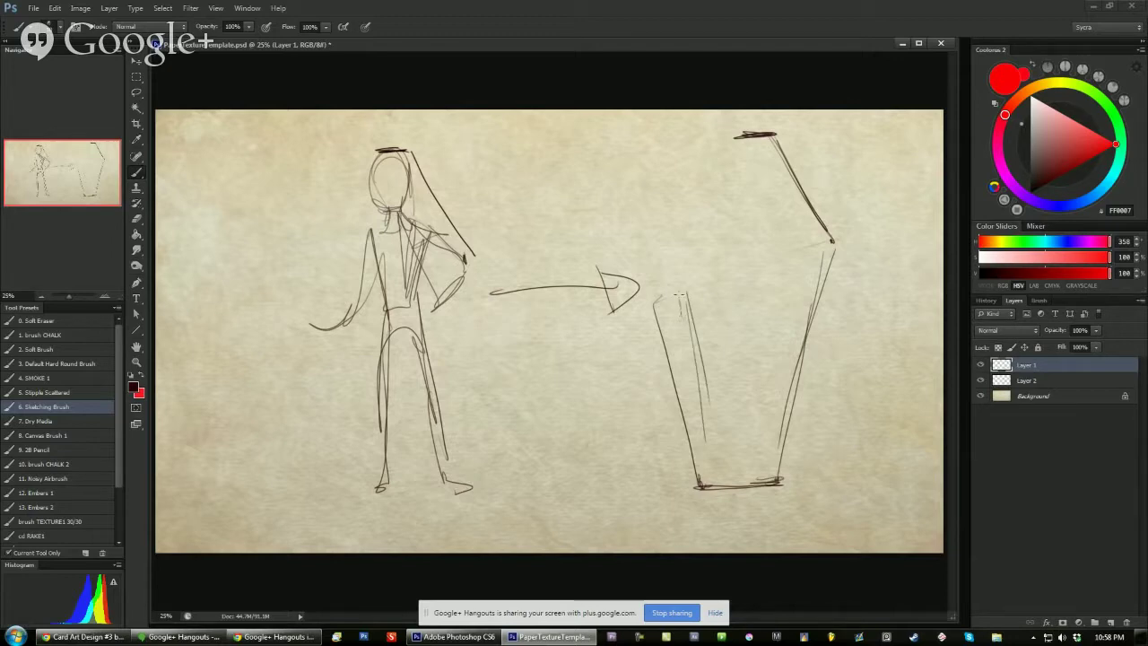
{"action": "left_click_drag", "start_coordinate": [679, 295], "coordinate": [722, 473]}
{"action": "left_click_drag", "start_coordinate": [713, 435], "coordinate": [725, 479]}
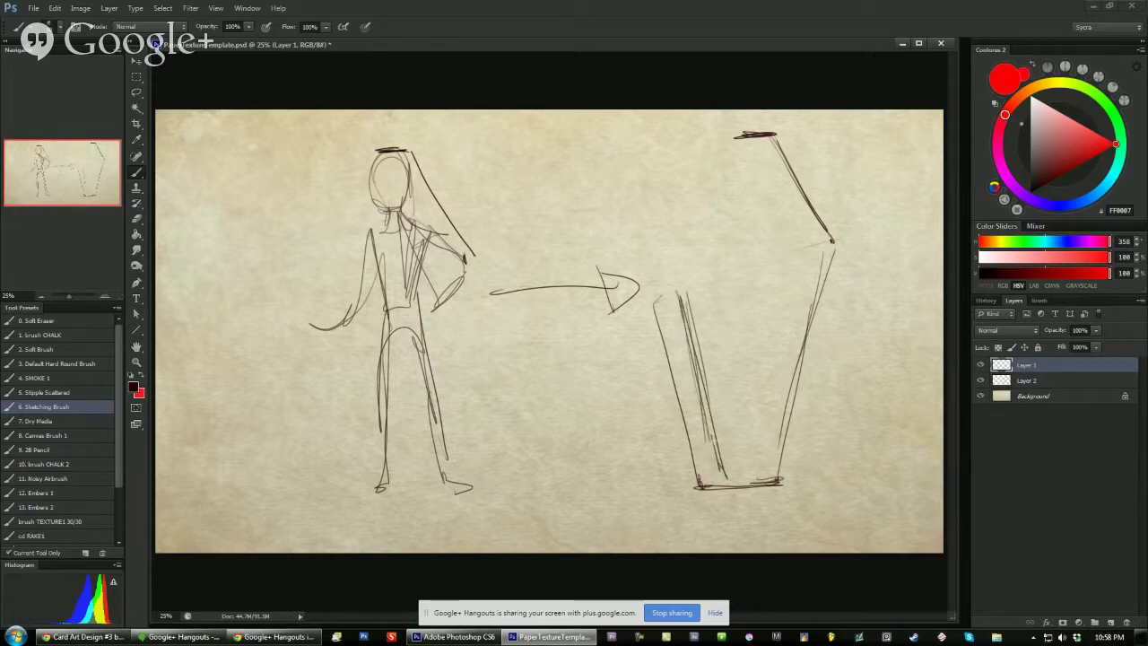
{"action": "left_click_drag", "start_coordinate": [688, 312], "coordinate": [724, 489]}
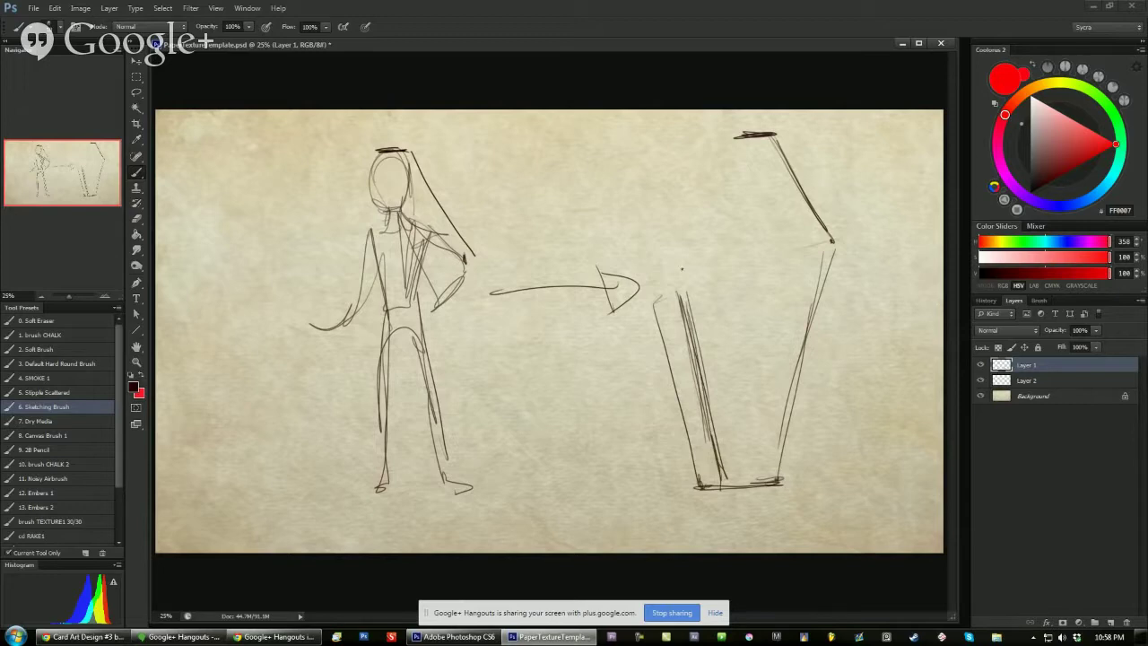
{"action": "left_click_drag", "start_coordinate": [730, 145], "coordinate": [709, 214]}
{"action": "left_click_drag", "start_coordinate": [731, 145], "coordinate": [680, 296]}
{"action": "left_click_drag", "start_coordinate": [703, 203], "coordinate": [673, 298]}
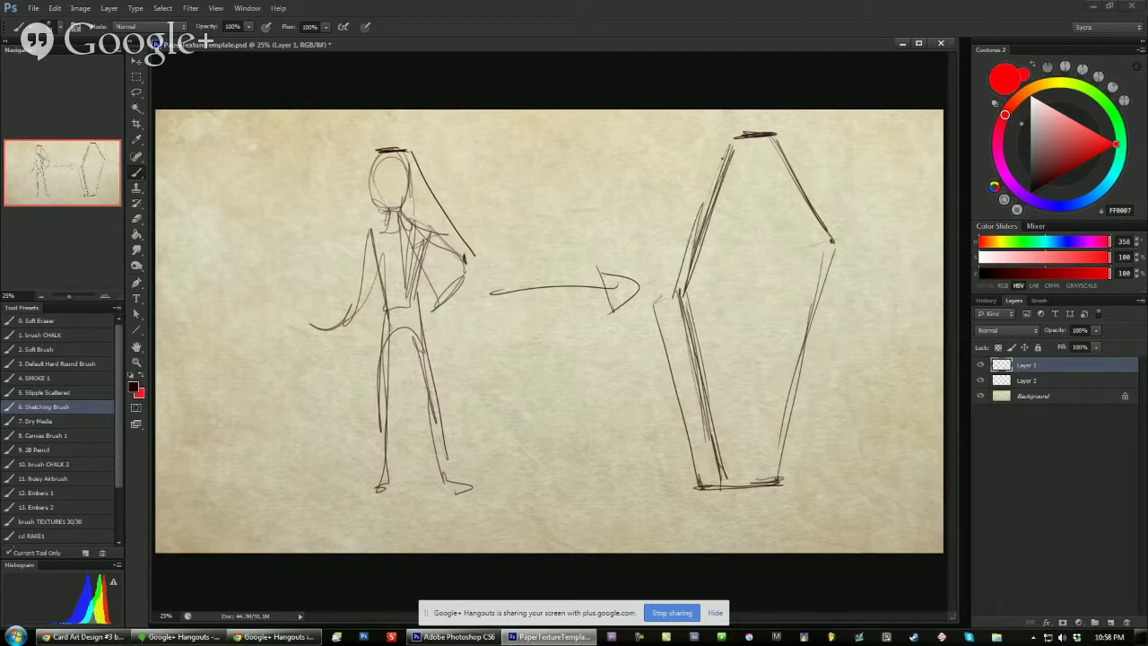
Select the envelope shape with the Polygonal Lasso, leaving out the discarded outer edge line.
{"action": "left_click_drag", "start_coordinate": [136, 92], "coordinate": [184, 99]}
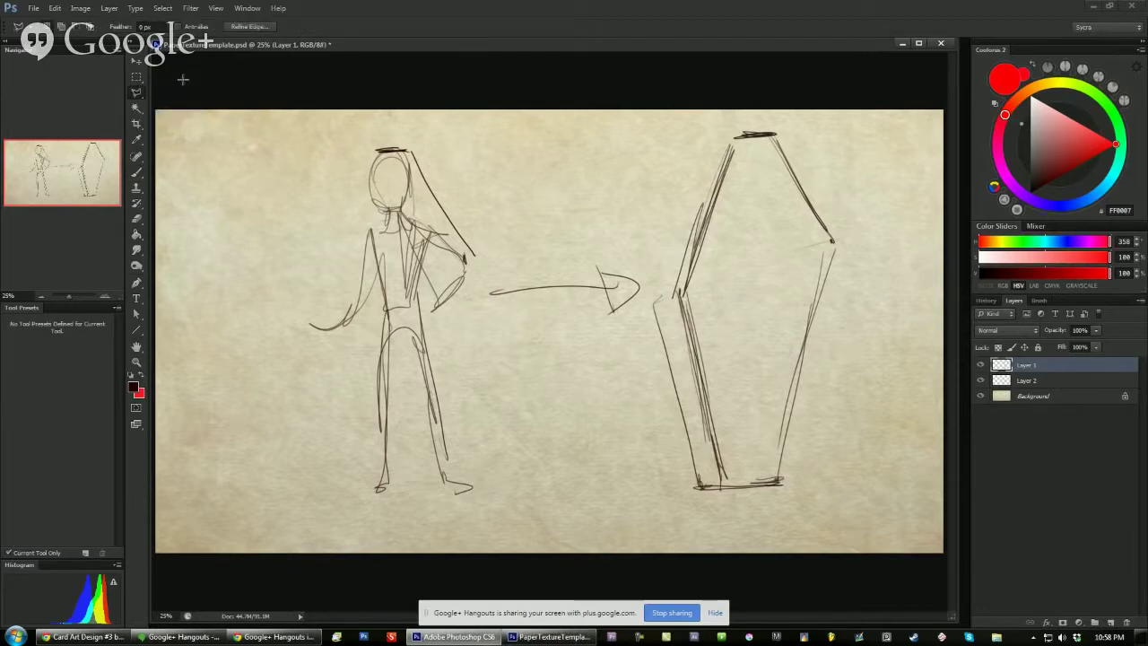
{"action": "left_click", "coordinate": [693, 462]}
{"action": "left_click", "coordinate": [717, 495]}
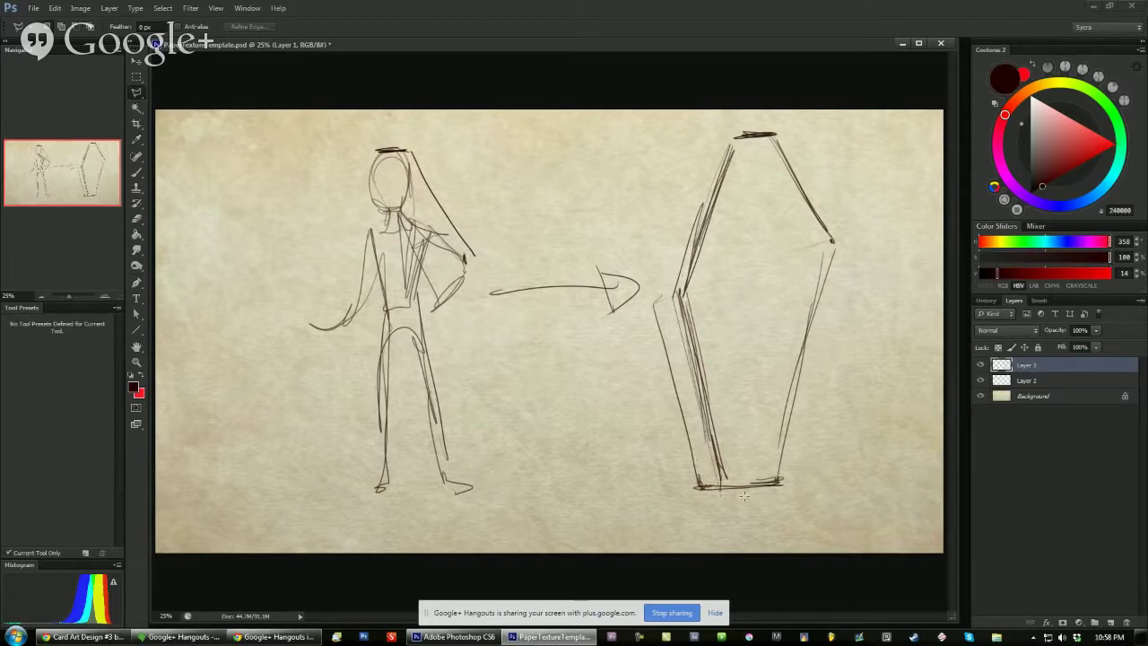
{"action": "left_click", "coordinate": [793, 489]}
{"action": "left_click", "coordinate": [869, 209]}
{"action": "left_click", "coordinate": [789, 101]}
{"action": "left_click", "coordinate": [723, 117]}
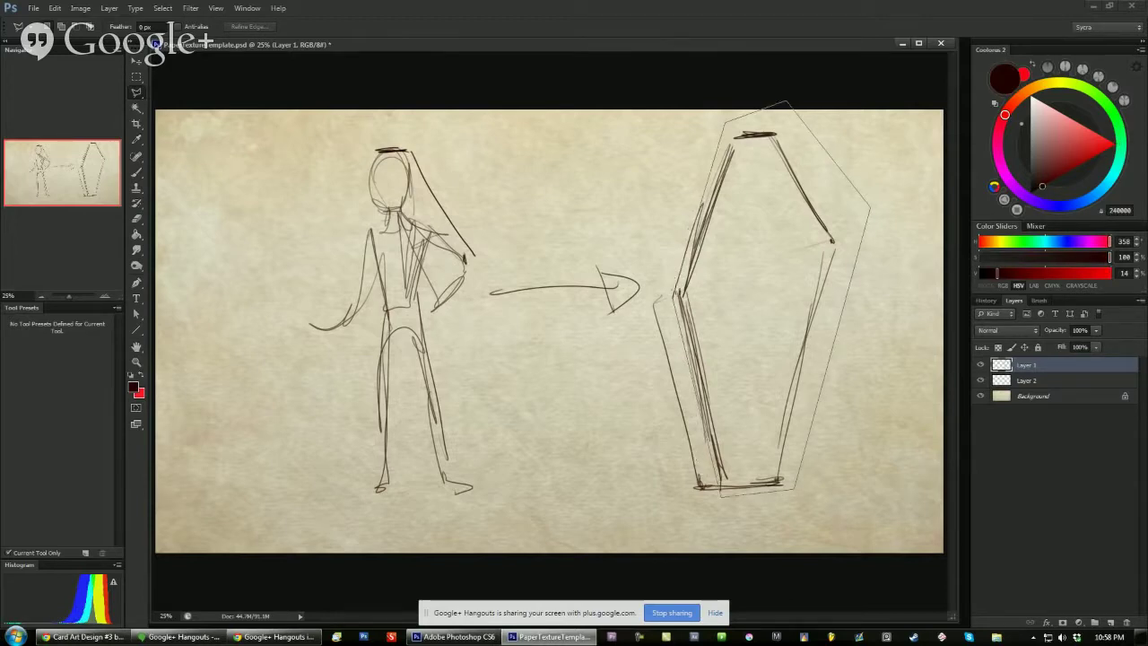
{"action": "double_click", "coordinate": [679, 303]}
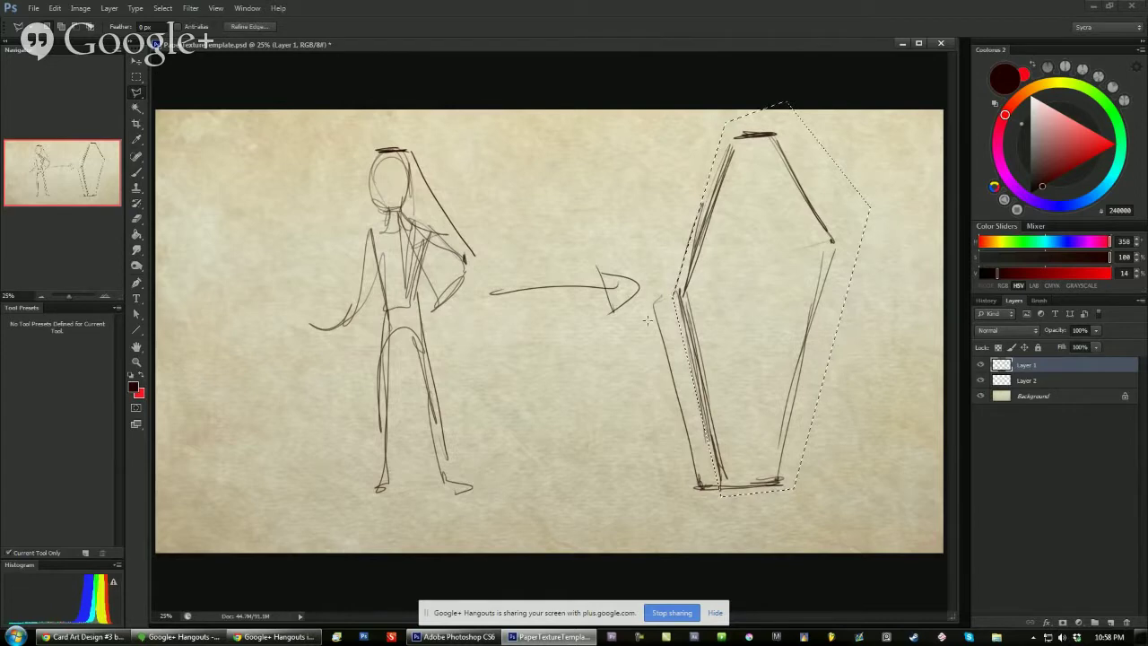
Move the selected envelope over the standing figure to compare them, move it back beyond the arrow, and deselect it.
{"action": "key", "text": "v"}
{"action": "left_click_drag", "start_coordinate": [751, 257], "coordinate": [409, 298]}
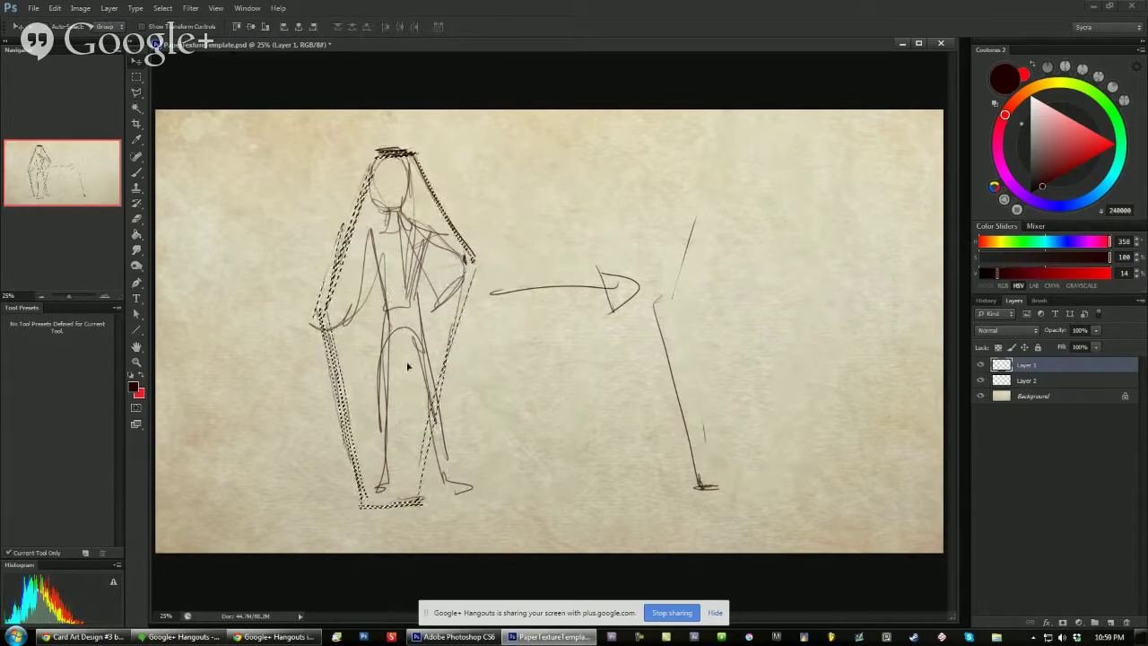
{"action": "left_click_drag", "start_coordinate": [406, 360], "coordinate": [744, 357]}
{"action": "key", "text": "ctrl+d"}
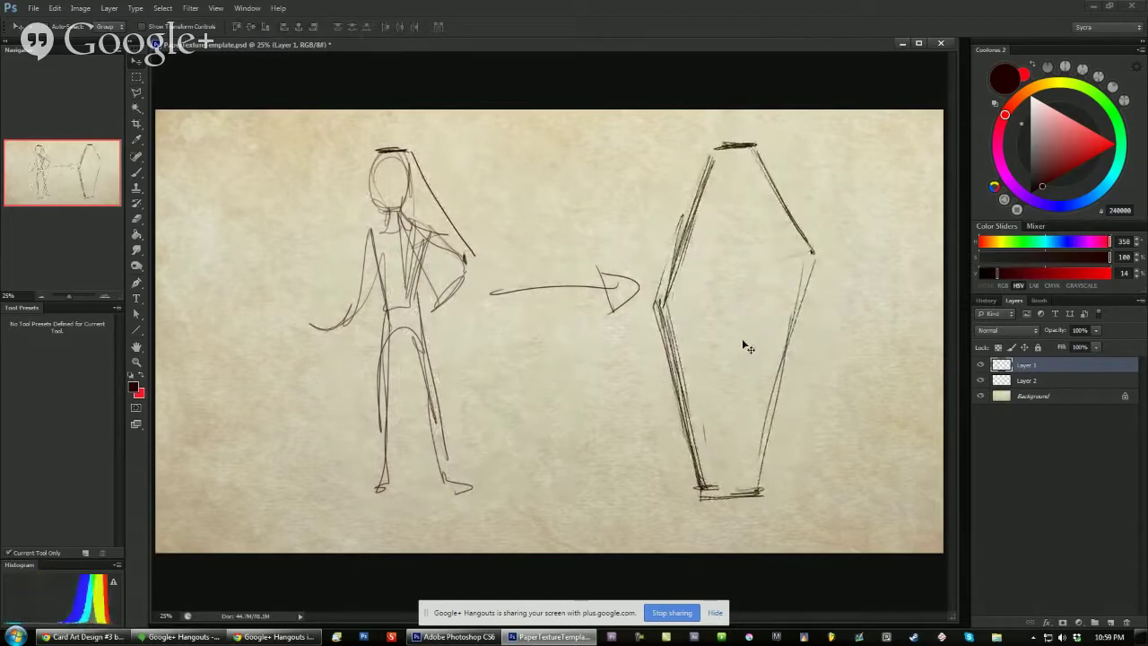
Redraw the envelope's elbow-to-foot edge slightly further out with the brush, and clean away the old inner line.
{"action": "key", "text": "b"}
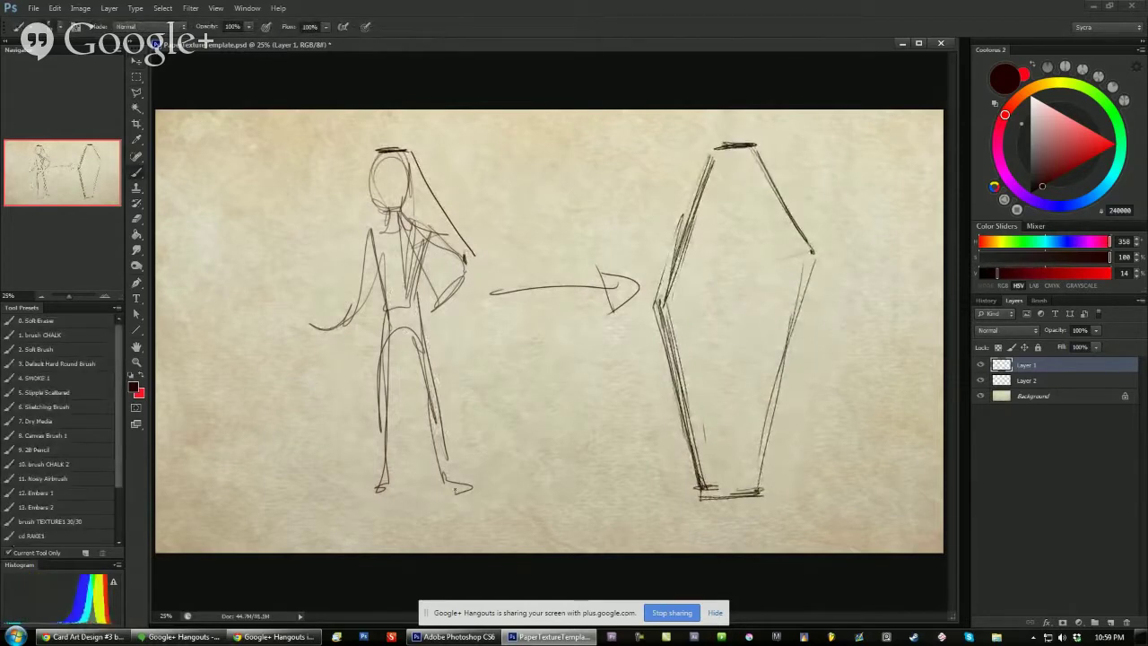
{"action": "left_click_drag", "start_coordinate": [805, 312], "coordinate": [774, 479]}
{"action": "left_click_drag", "start_coordinate": [812, 262], "coordinate": [777, 472]}
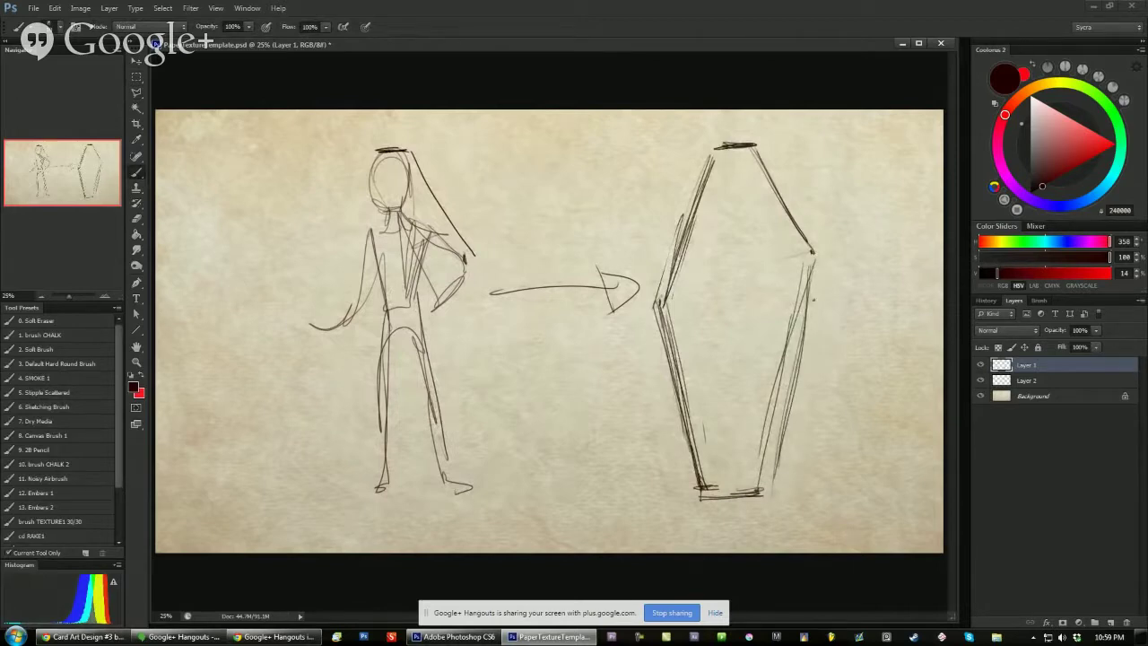
{"action": "mouse_move", "coordinate": [812, 260]}
{"action": "left_mouse_down"}
{"action": "mouse_move", "coordinate": [775, 491]}
{"action": "mouse_move", "coordinate": [753, 499]}
{"action": "left_mouse_up"}
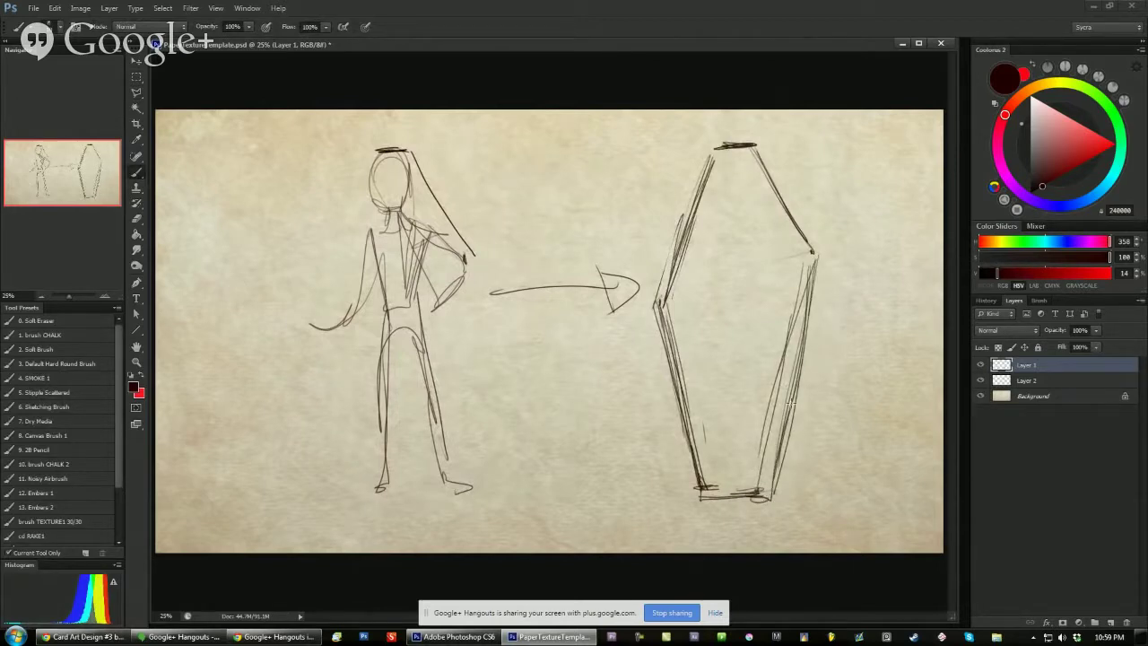
{"action": "left_click_drag", "start_coordinate": [813, 262], "coordinate": [778, 455]}
{"action": "left_click_drag", "start_coordinate": [805, 280], "coordinate": [764, 473]}
{"action": "left_click_drag", "start_coordinate": [813, 258], "coordinate": [777, 469]}
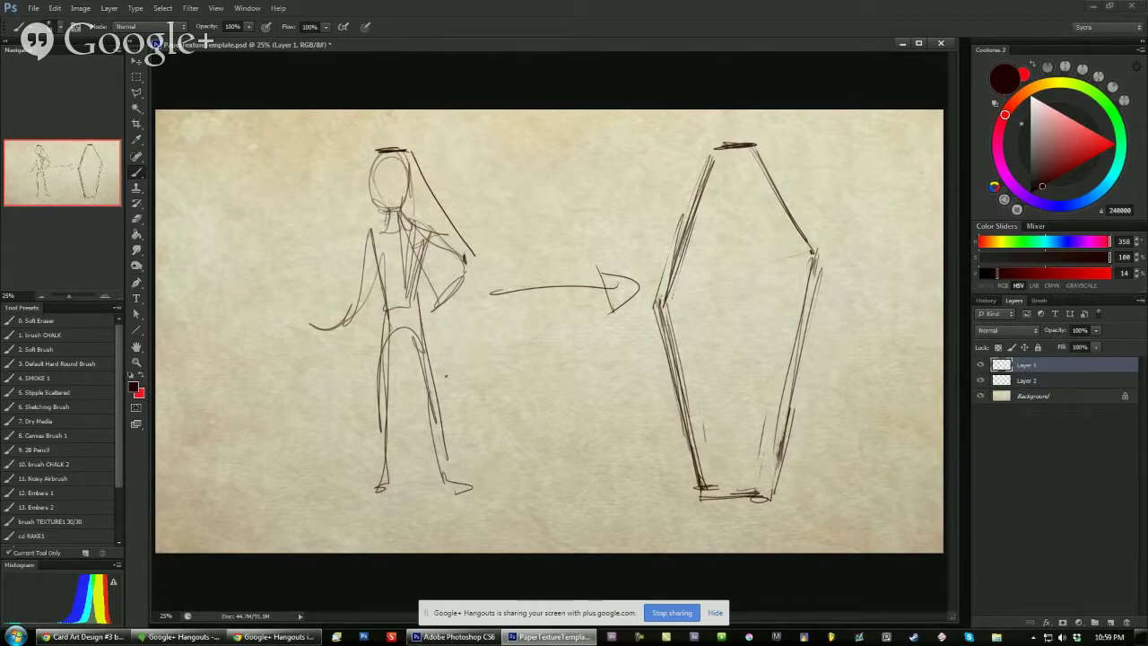
Draw a chin-level line and a parallel head-to-elbow slope on the figure, and mark the chin level and head edge in the envelope.
{"action": "left_click_drag", "start_coordinate": [386, 210], "coordinate": [442, 202]}
{"action": "left_click_drag", "start_coordinate": [341, 209], "coordinate": [507, 198]}
{"action": "left_click_drag", "start_coordinate": [359, 210], "coordinate": [498, 200]}
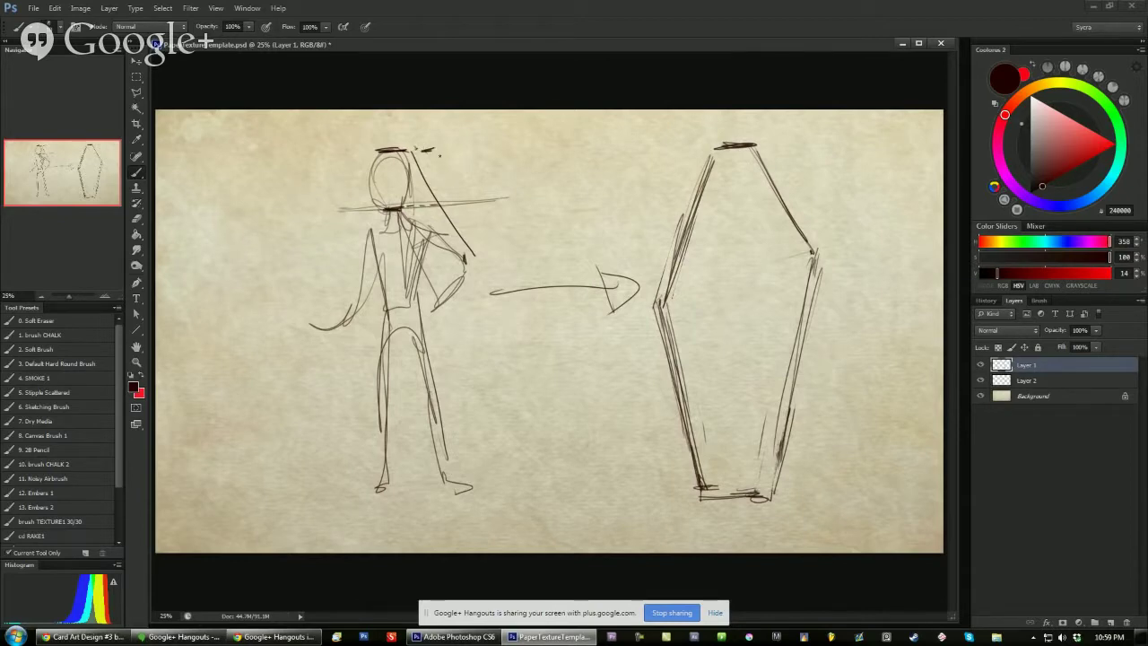
{"action": "left_click_drag", "start_coordinate": [437, 149], "coordinate": [493, 253]}
{"action": "left_click_drag", "start_coordinate": [750, 149], "coordinate": [757, 192]}
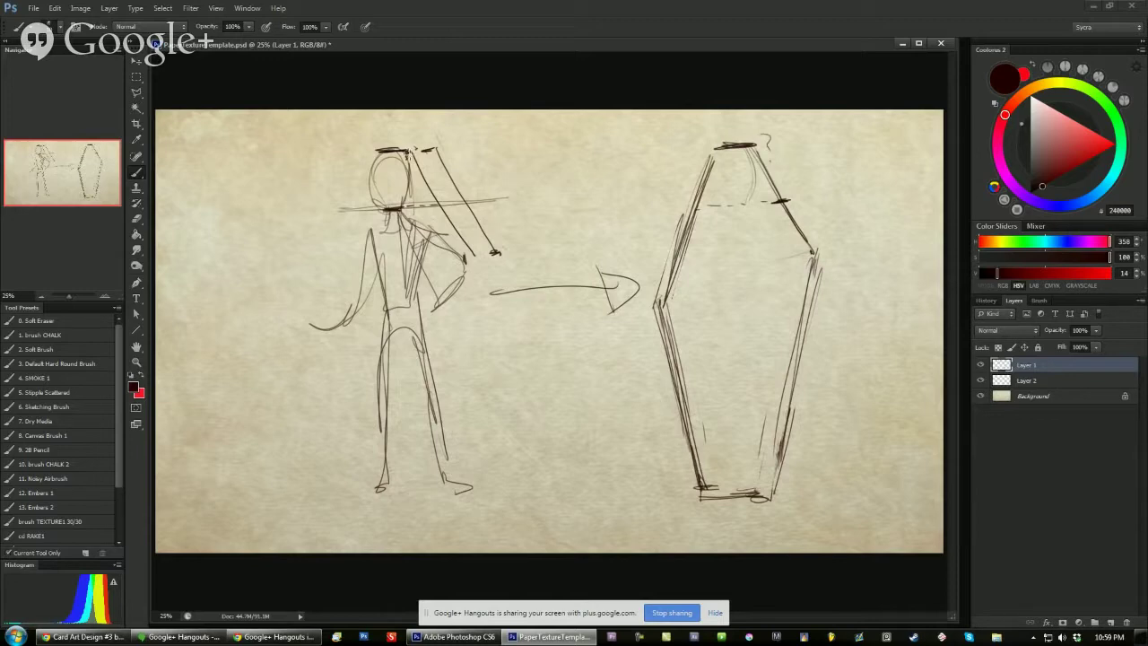
Hatch the negative space beside the head on both drawings, and add X eyes and a frown to both faces.
{"action": "mouse_move", "coordinate": [408, 156]}
{"action": "left_mouse_down"}
{"action": "mouse_move", "coordinate": [414, 196]}
{"action": "mouse_move", "coordinate": [434, 205]}
{"action": "left_mouse_up"}
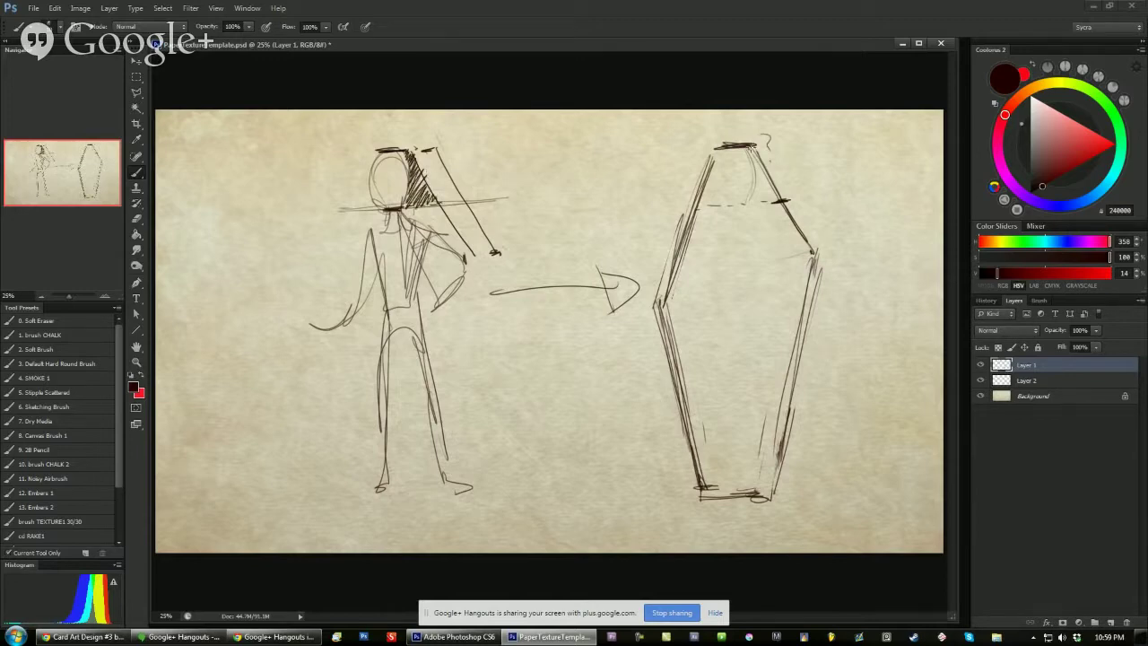
{"action": "mouse_move", "coordinate": [750, 145]}
{"action": "left_mouse_down"}
{"action": "mouse_move", "coordinate": [758, 192]}
{"action": "mouse_move", "coordinate": [780, 199]}
{"action": "mouse_move", "coordinate": [744, 198]}
{"action": "mouse_move", "coordinate": [753, 166]}
{"action": "mouse_move", "coordinate": [742, 202]}
{"action": "left_mouse_up"}
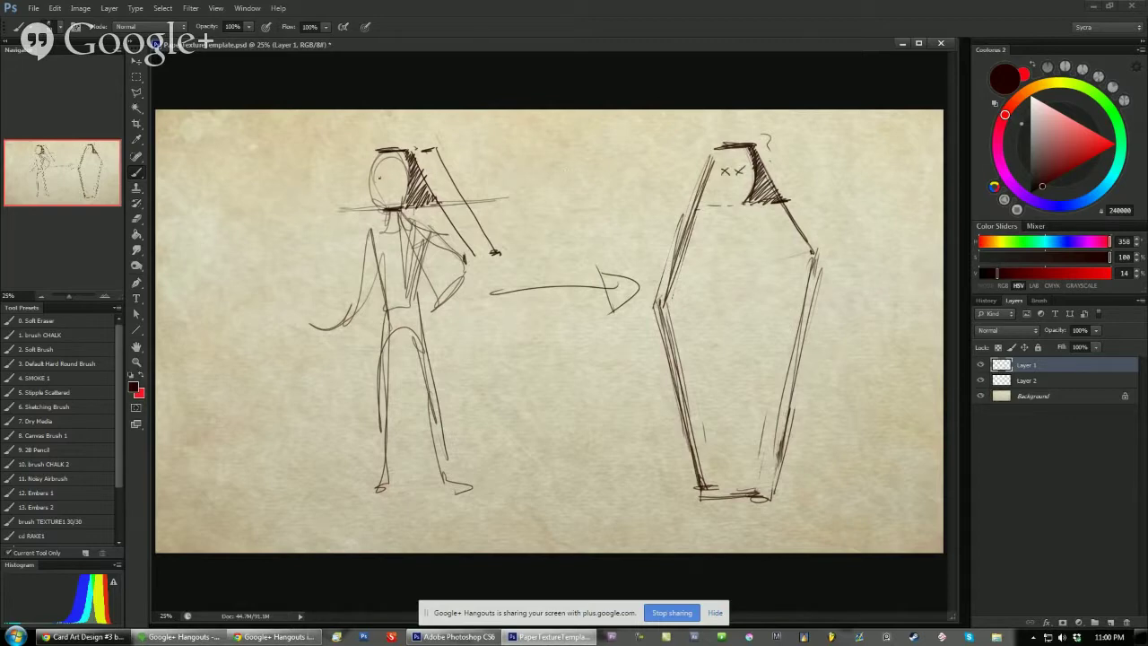
{"action": "mouse_move", "coordinate": [379, 177]}
{"action": "left_mouse_down"}
{"action": "mouse_move", "coordinate": [389, 188]}
{"action": "mouse_move", "coordinate": [379, 188]}
{"action": "left_mouse_up"}
{"action": "left_click_drag", "start_coordinate": [397, 166], "coordinate": [396, 182]}
{"action": "left_click_drag", "start_coordinate": [387, 197], "coordinate": [400, 197]}
Outline the negative space between the head and outstretched arm on the figure, and repeat that shape inside the envelope.
{"action": "left_click_drag", "start_coordinate": [380, 154], "coordinate": [330, 296]}
{"action": "left_click_drag", "start_coordinate": [339, 249], "coordinate": [318, 315]}
{"action": "left_click_drag", "start_coordinate": [367, 169], "coordinate": [308, 320]}
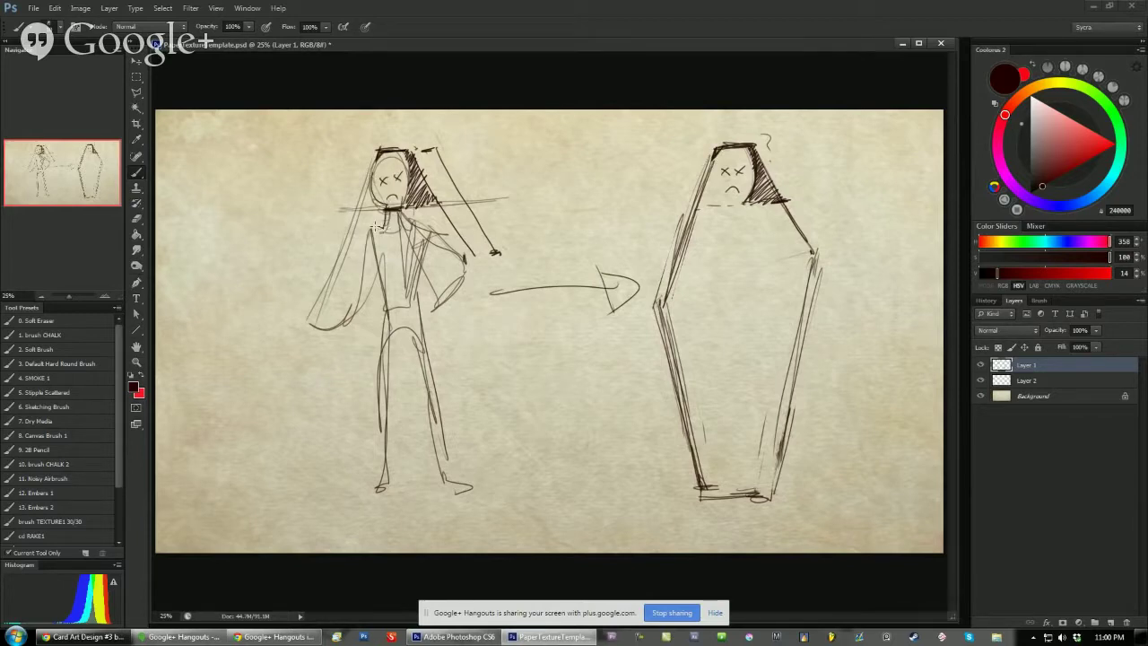
{"action": "left_click_drag", "start_coordinate": [311, 326], "coordinate": [384, 172]}
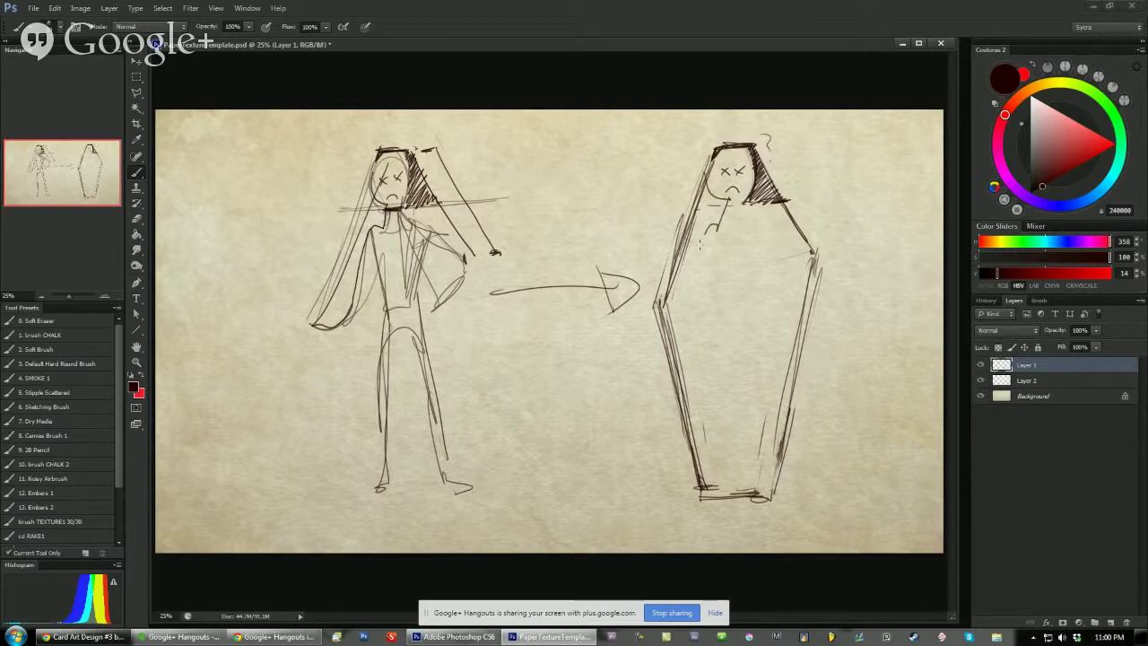
{"action": "left_click_drag", "start_coordinate": [668, 312], "coordinate": [707, 223]}
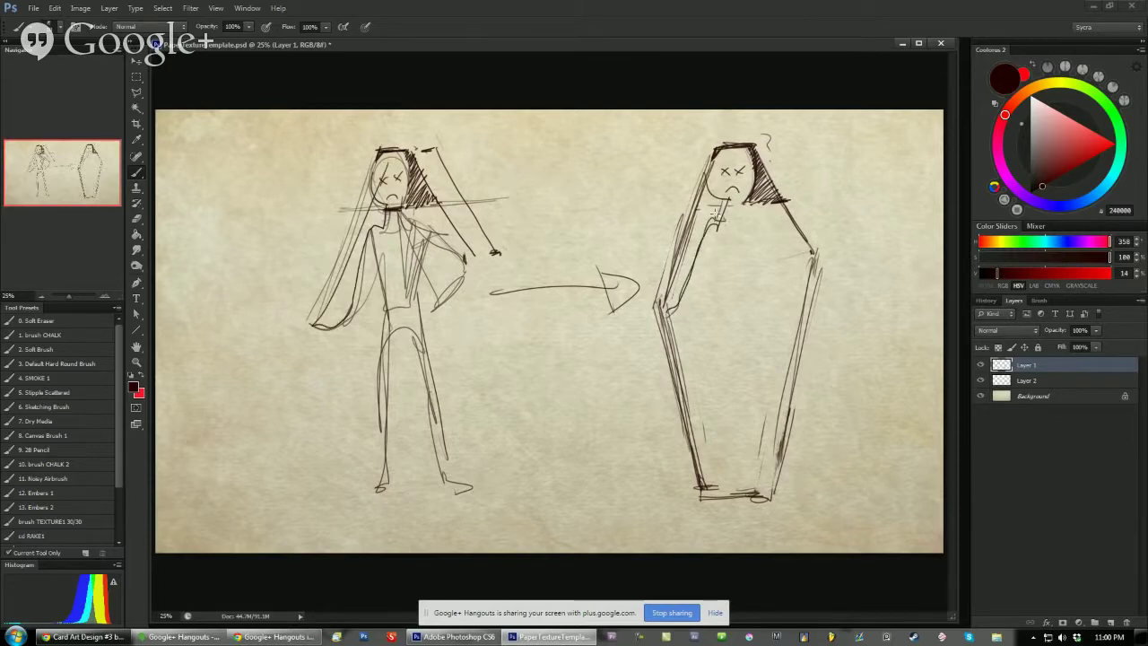
{"action": "left_click_drag", "start_coordinate": [681, 269], "coordinate": [669, 307]}
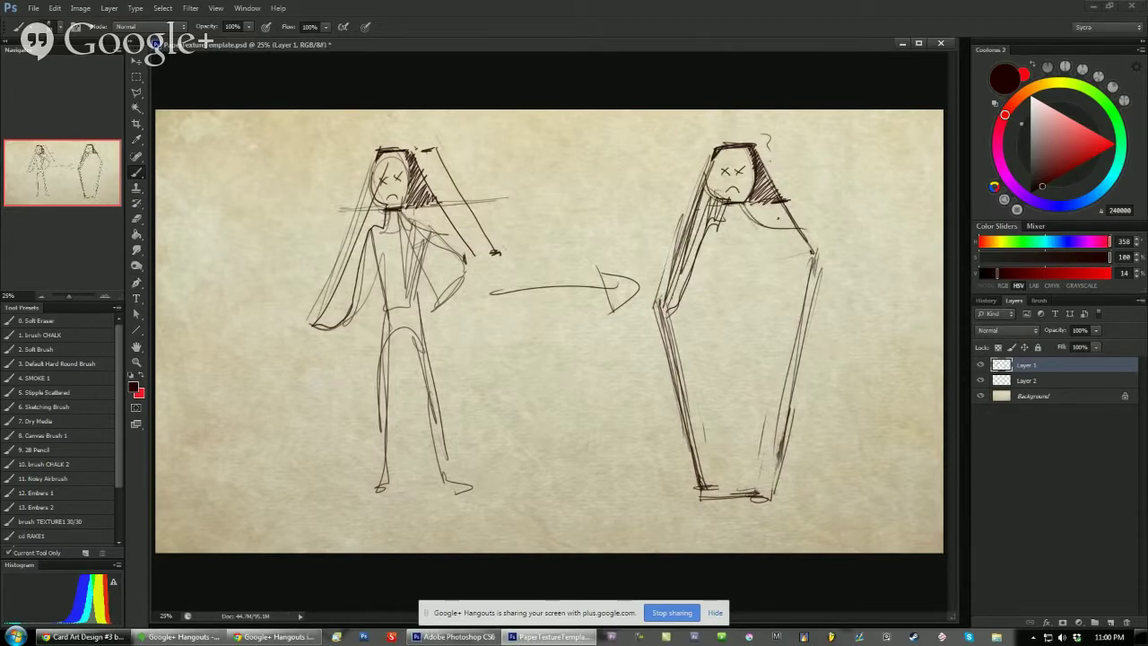
Draw the shoulder curve and bent hip arm inside the envelope, and hand-letter "DRAWING TUTORIALS ONLINE.com" above the arrow.
{"action": "left_click_drag", "start_coordinate": [752, 199], "coordinate": [779, 220]}
{"action": "left_click_drag", "start_coordinate": [763, 329], "coordinate": [803, 271]}
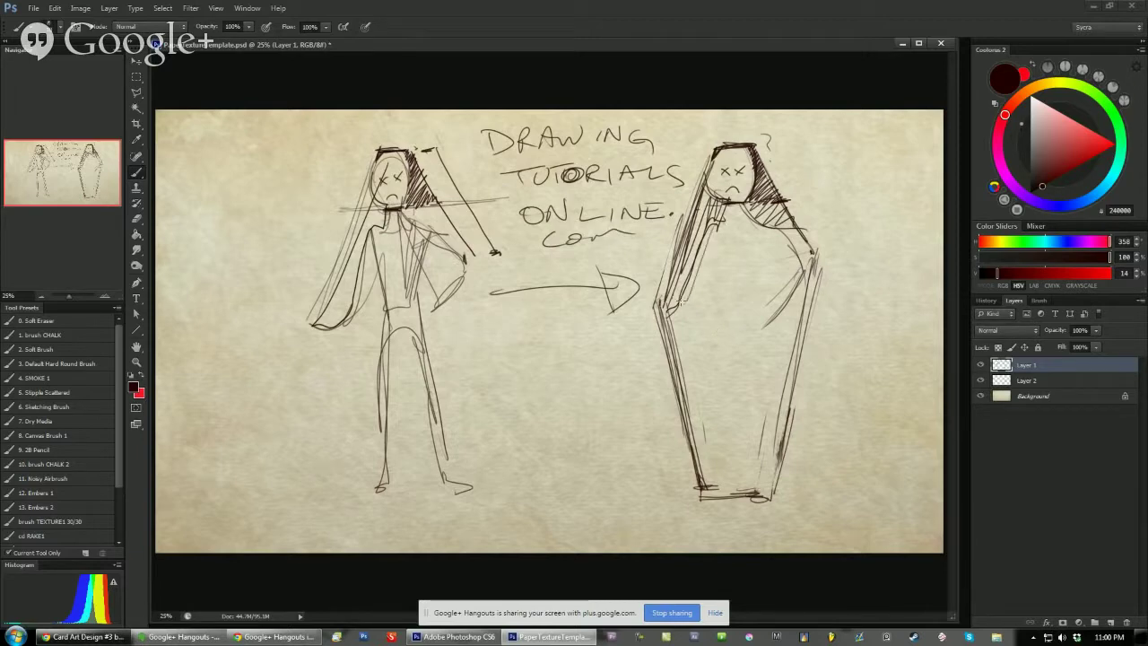
Finish the inner line of the outstretched arm in the envelope, and merge the drawing layer into Layer 2.
{"action": "left_click_drag", "start_coordinate": [719, 217], "coordinate": [697, 249]}
{"action": "key", "text": "Delete"}
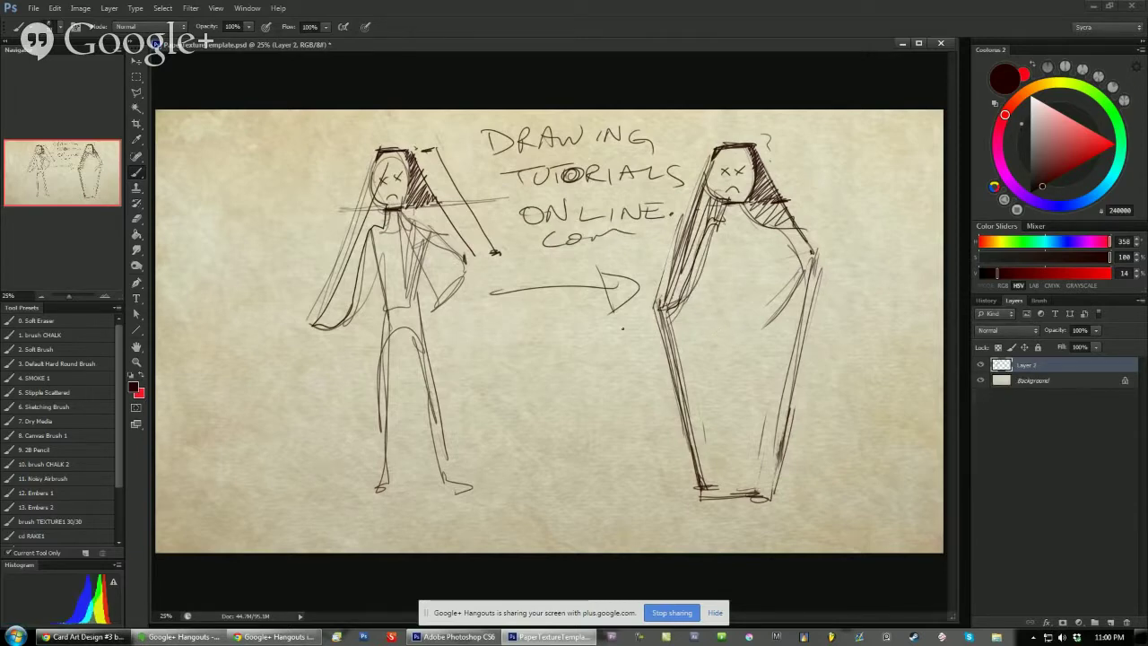